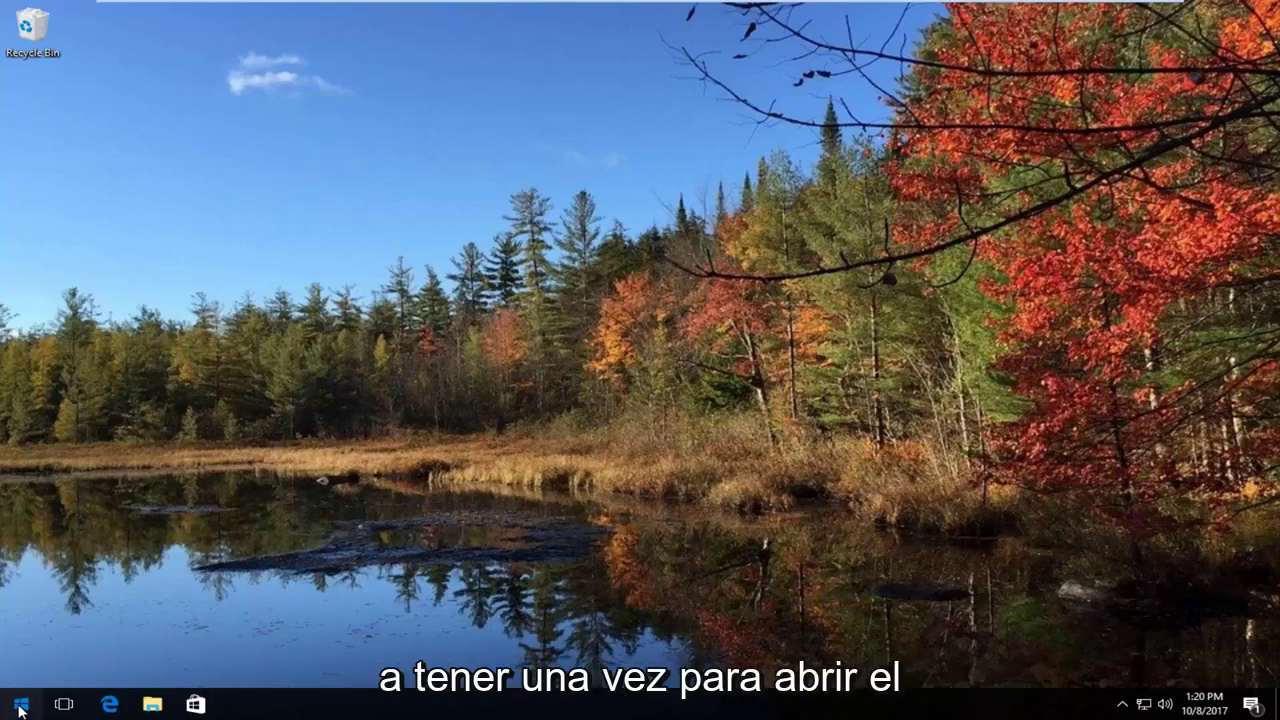
# Search the Start menu for 'services' and launch the Services desktop app
pyautogui.click(20, 706)
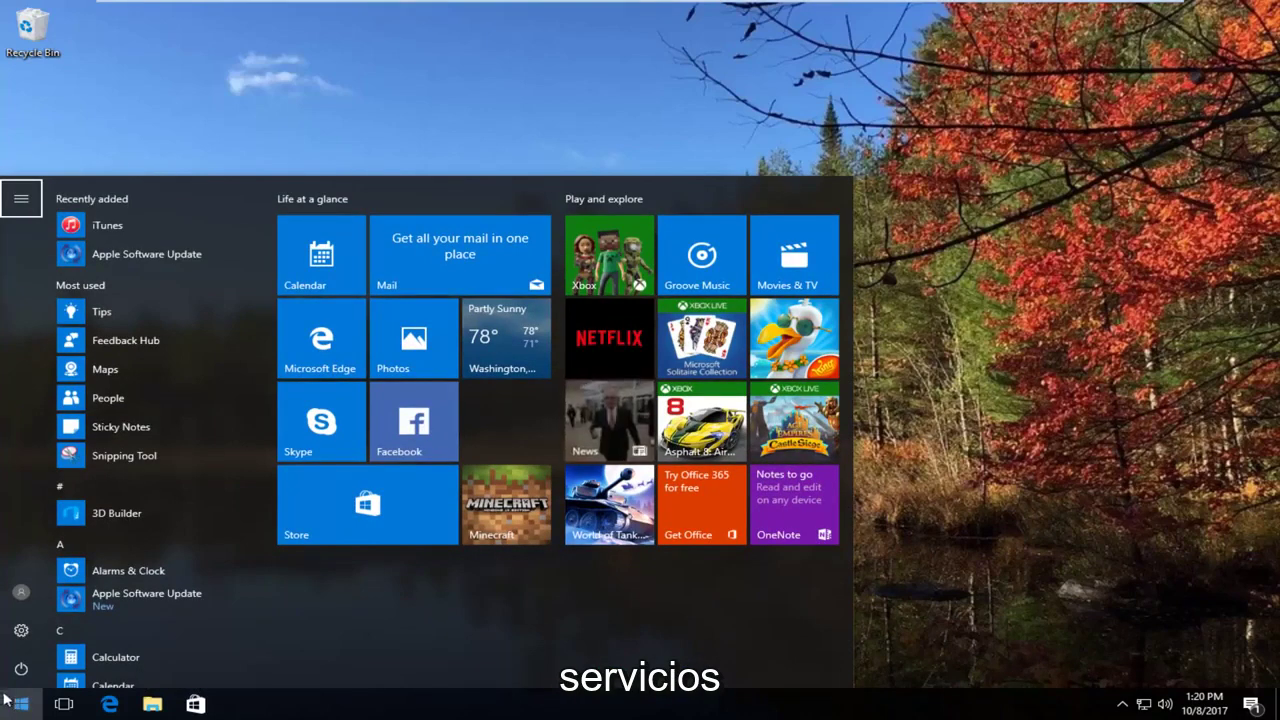
pyautogui.click(20, 706)
pyautogui.click(22, 705)
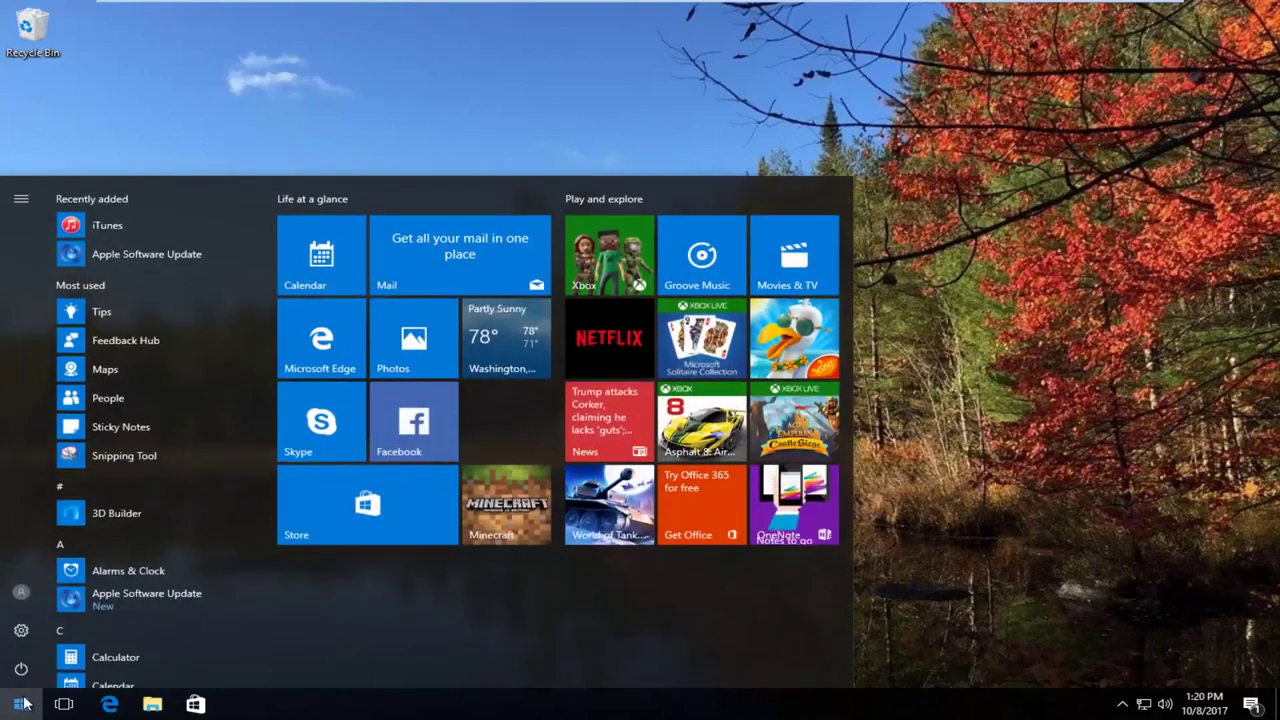
pyautogui.click(22, 705)
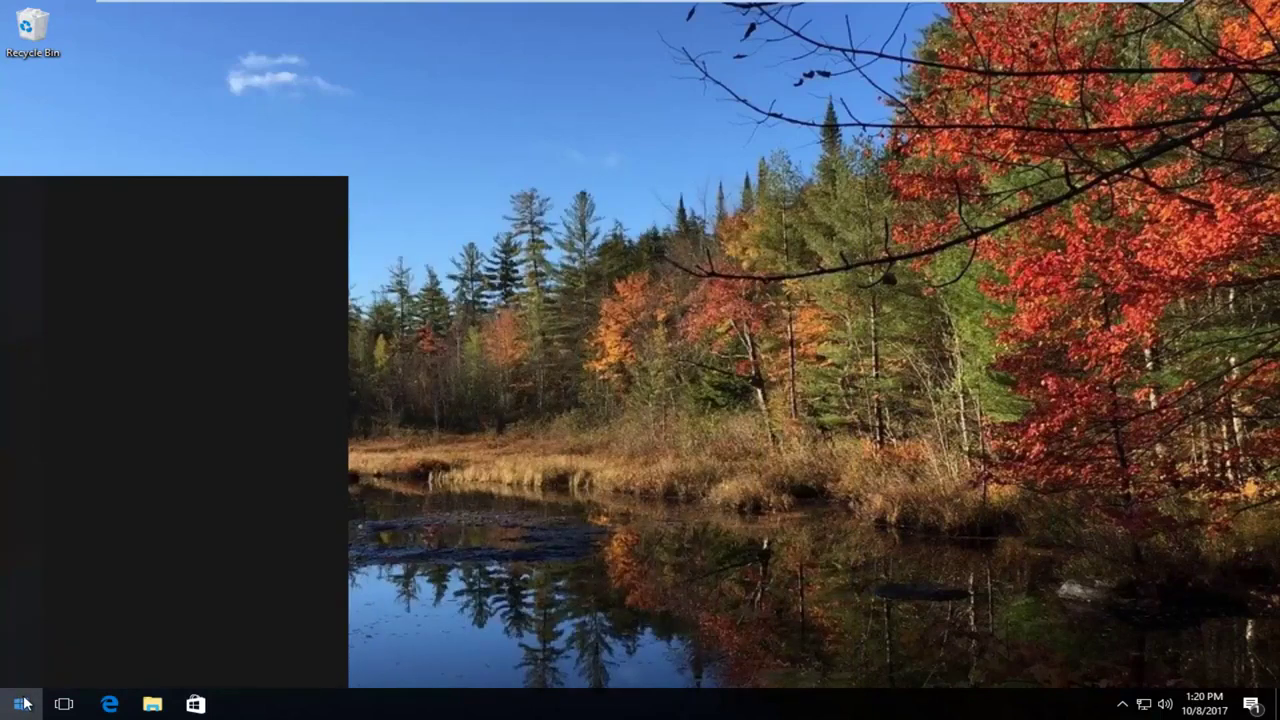
pyautogui.write('services')
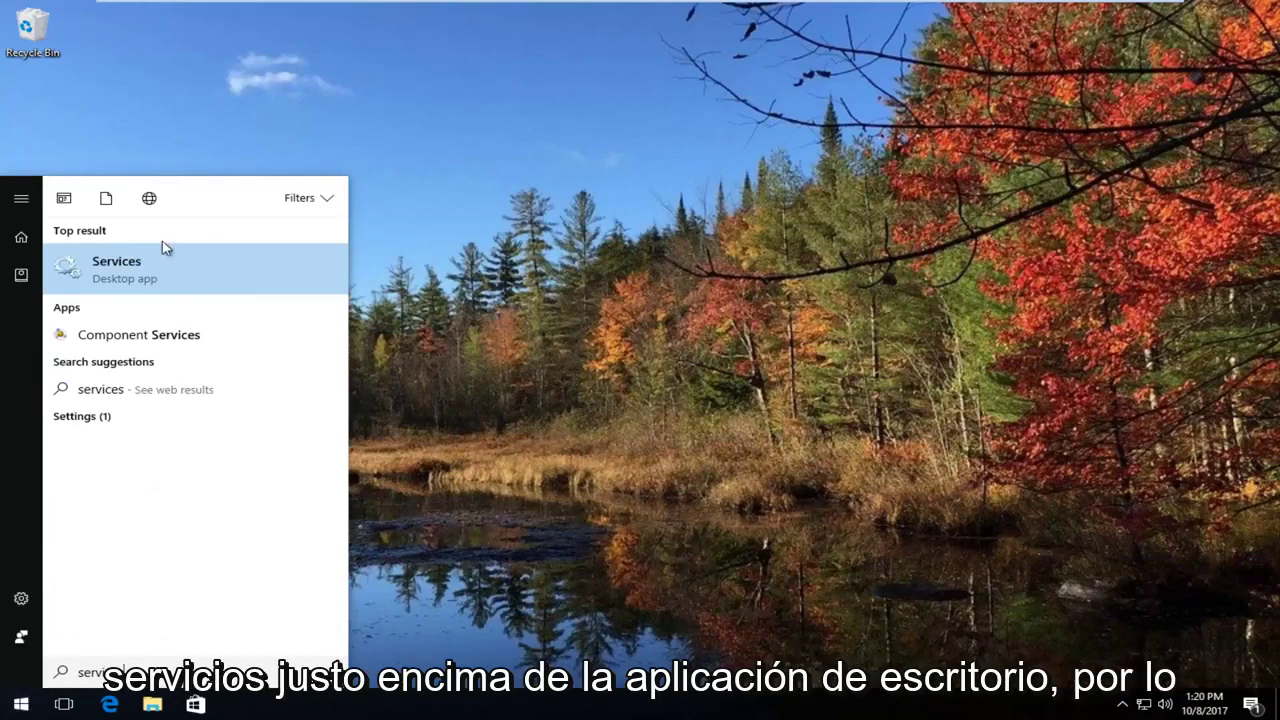
pyautogui.click(133, 281)
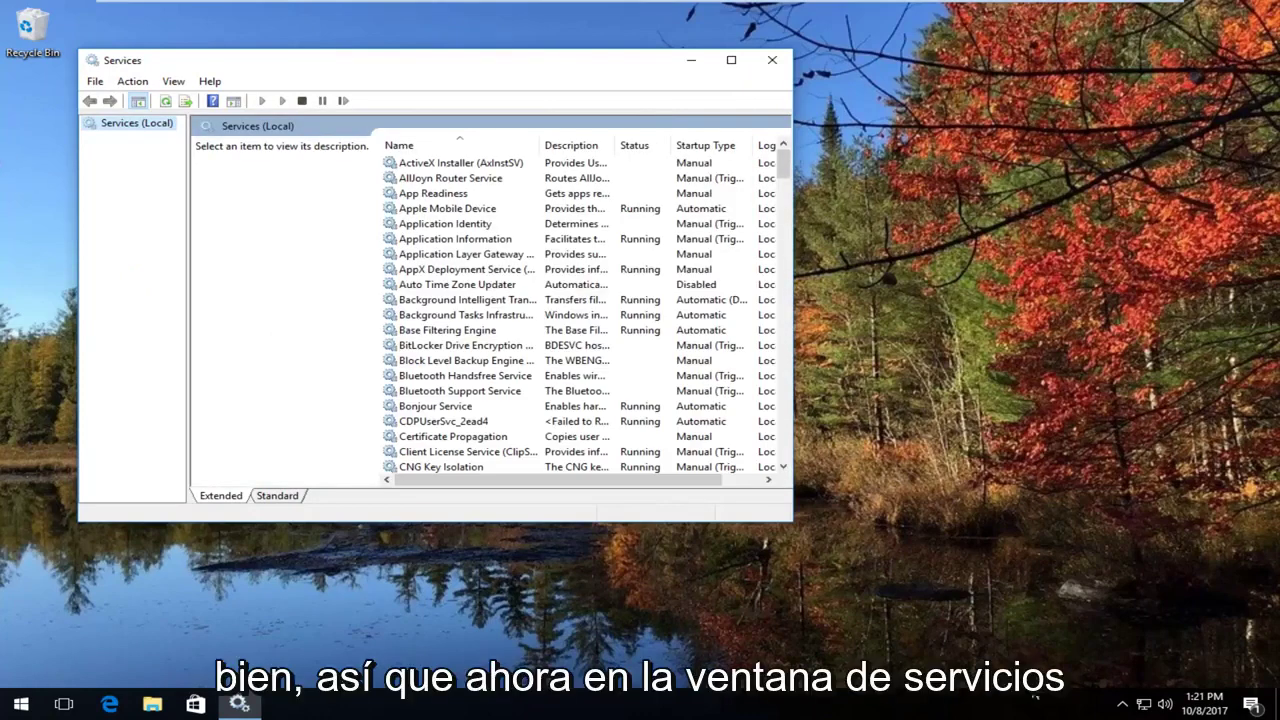
# Enlarge the Services window, widen the Name column, and scroll down the service list
pyautogui.moveTo(792, 521); pyautogui.dragTo(1198, 667)
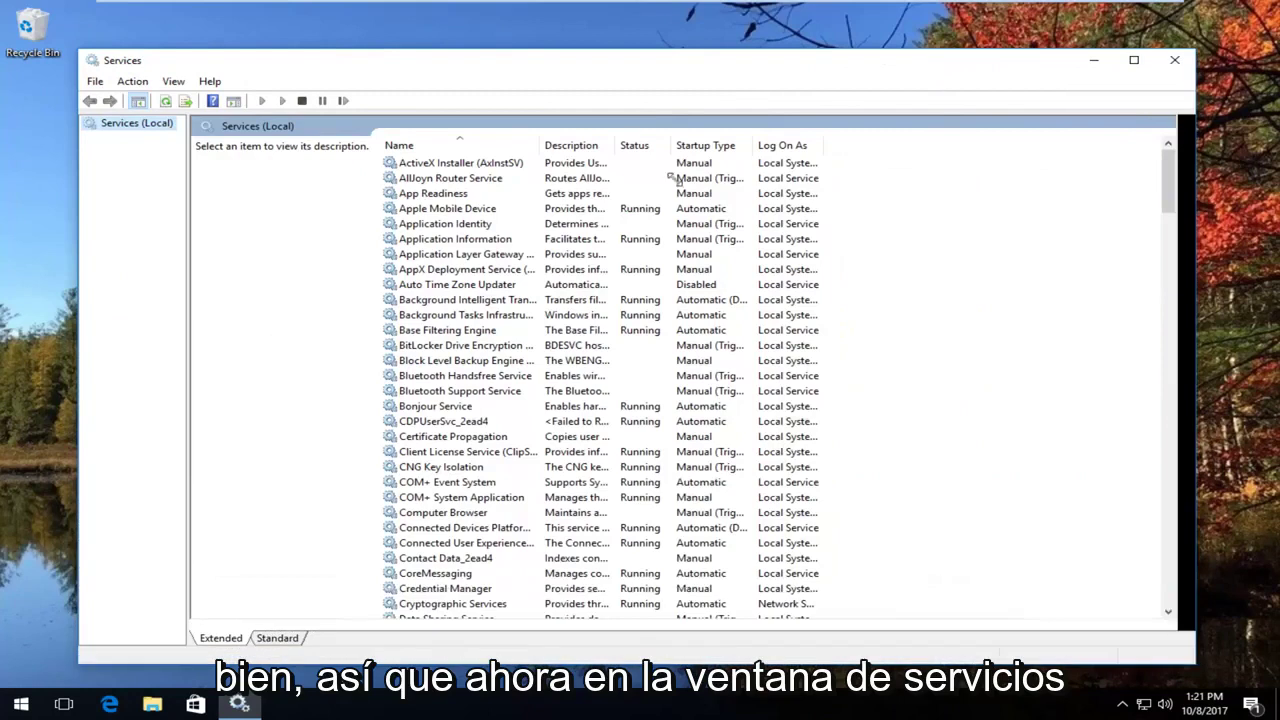
pyautogui.moveTo(541, 144); pyautogui.dragTo(604, 158)
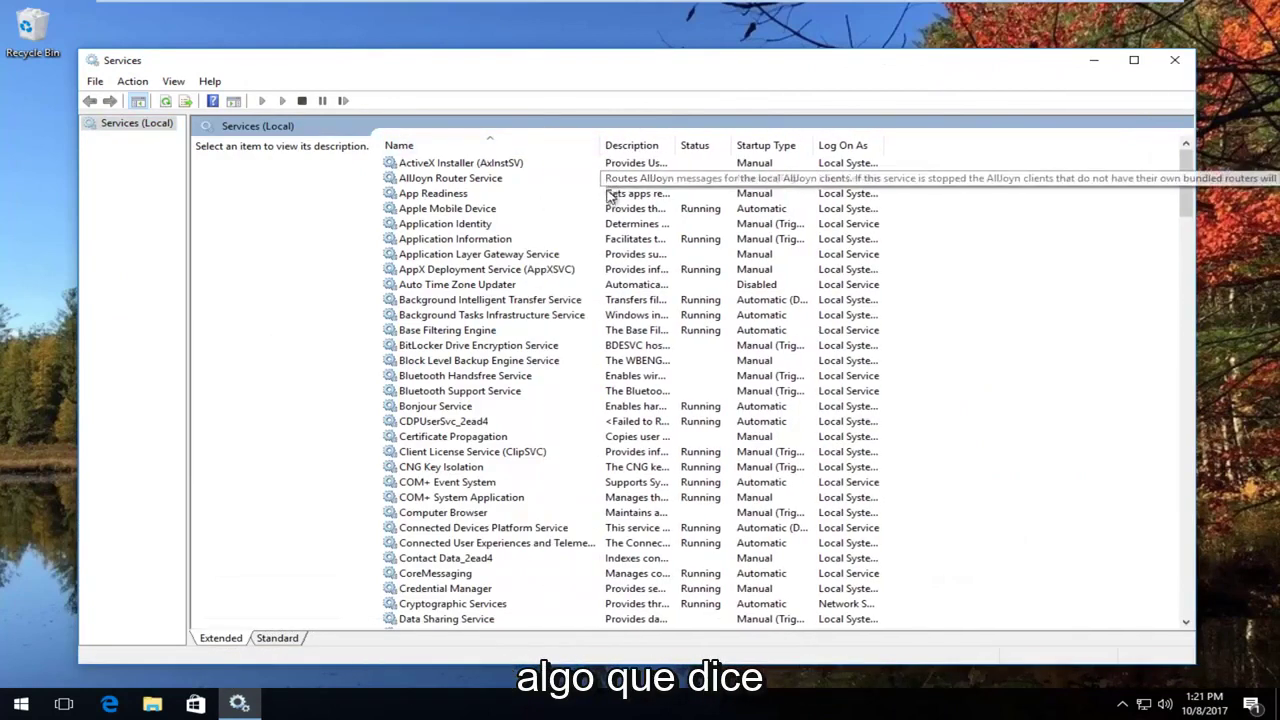
pyautogui.click(466, 514)
pyautogui.scroll(-4, 466, 516)
pyautogui.click(455, 543)
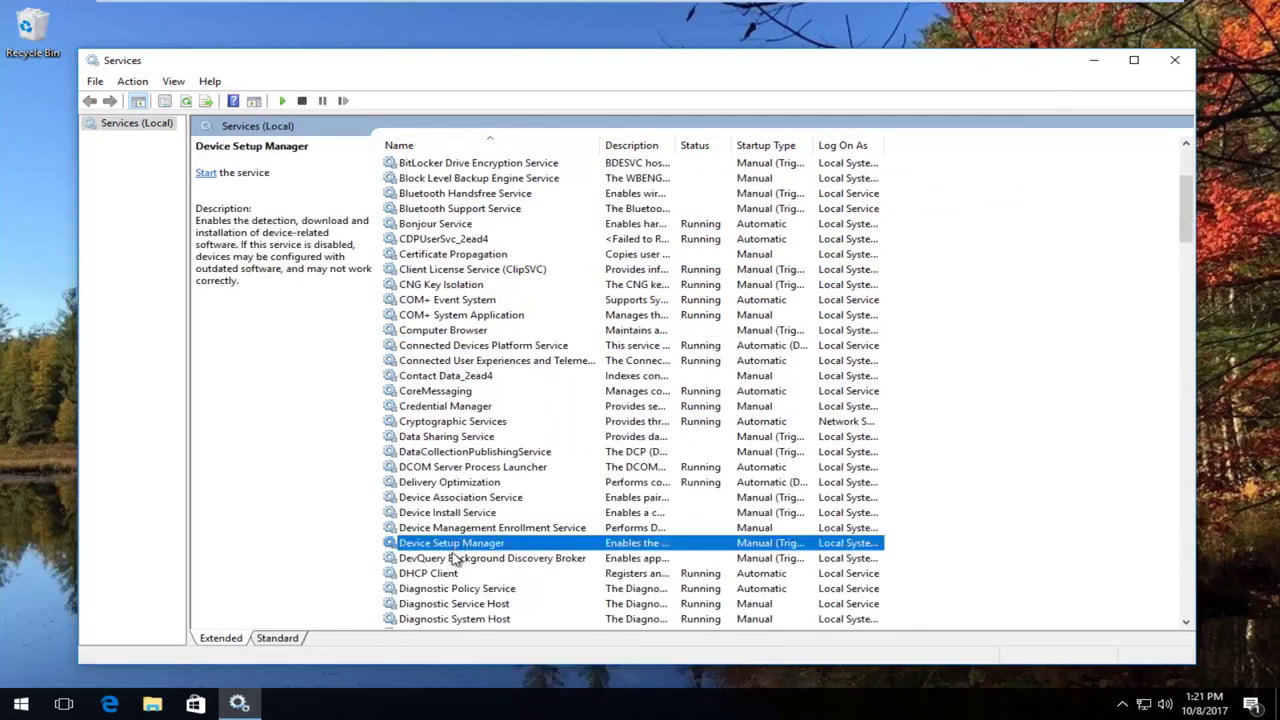
pyautogui.scroll(-2, 463, 538)
# Select the Diagnostic System Host service, just below Diagnostic Service Host
pyautogui.click(466, 514)
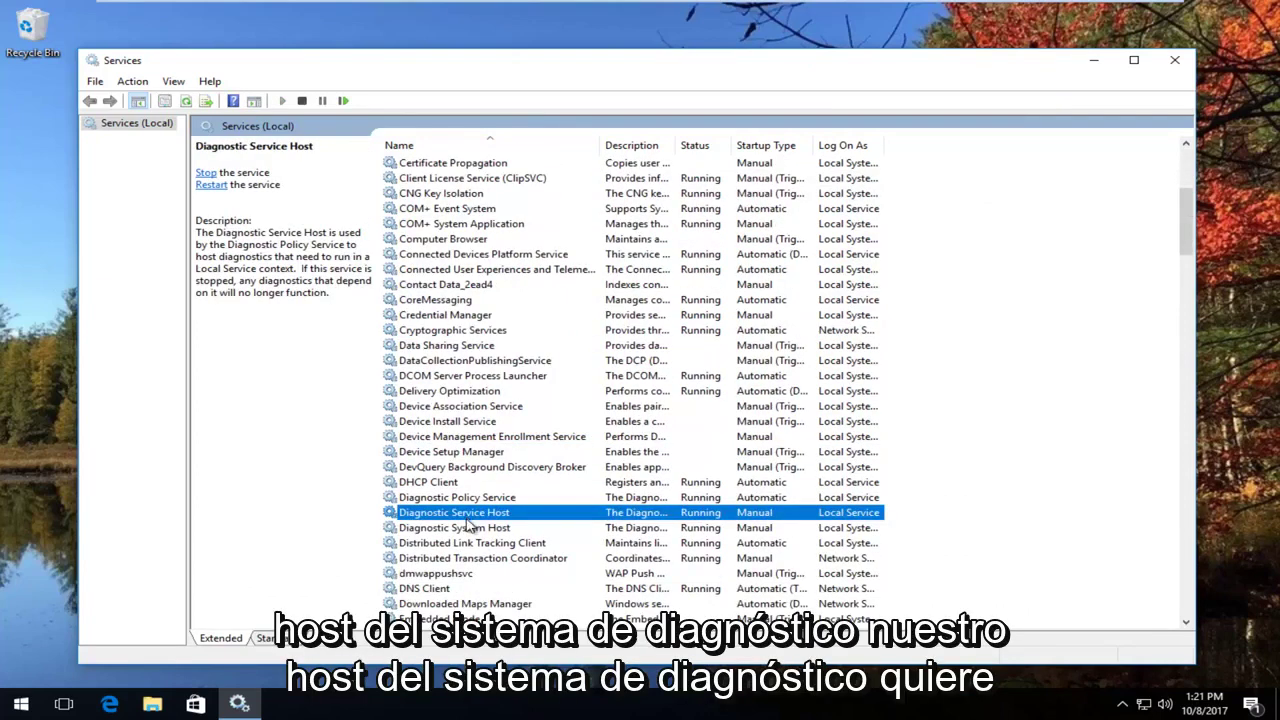
pyautogui.click(466, 526)
pyautogui.click(465, 518)
pyautogui.click(465, 528)
pyautogui.click(466, 518)
pyautogui.click(466, 527)
pyautogui.click(479, 518)
pyautogui.click(474, 527)
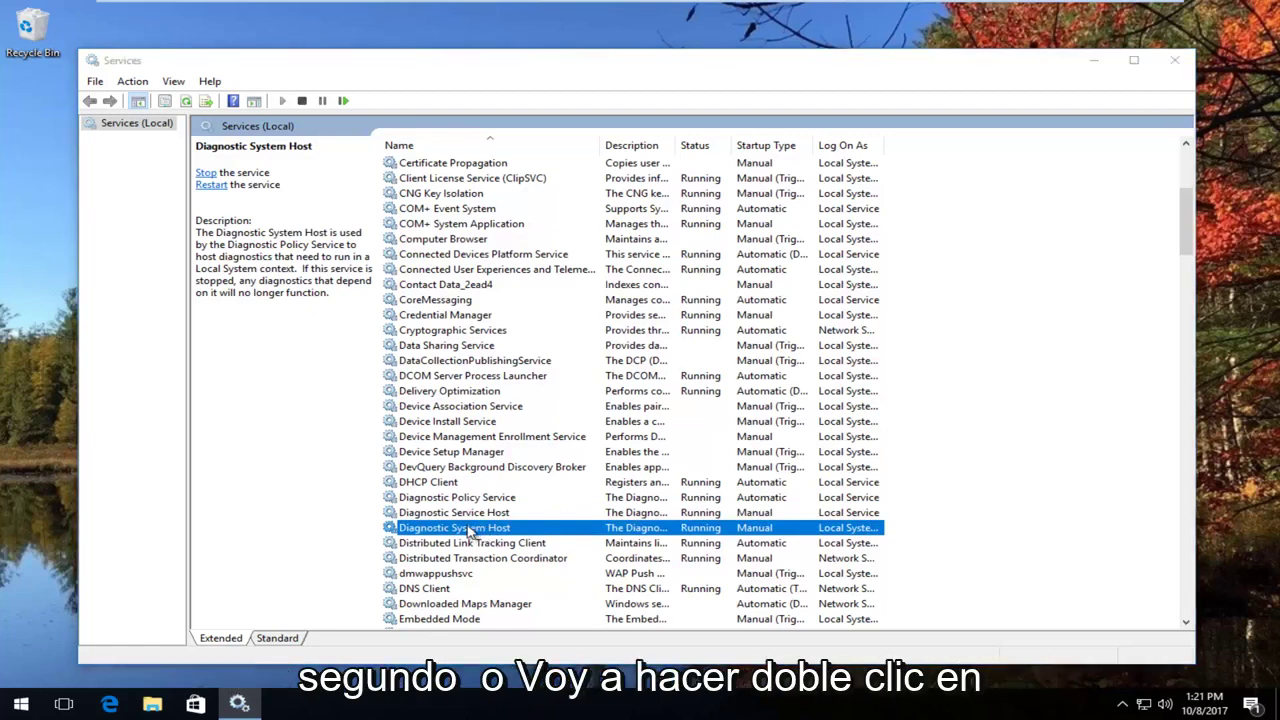
# Check that Diagnostic System Host is Running with Manual startup, then close Services
pyautogui.doubleClick(470, 528)
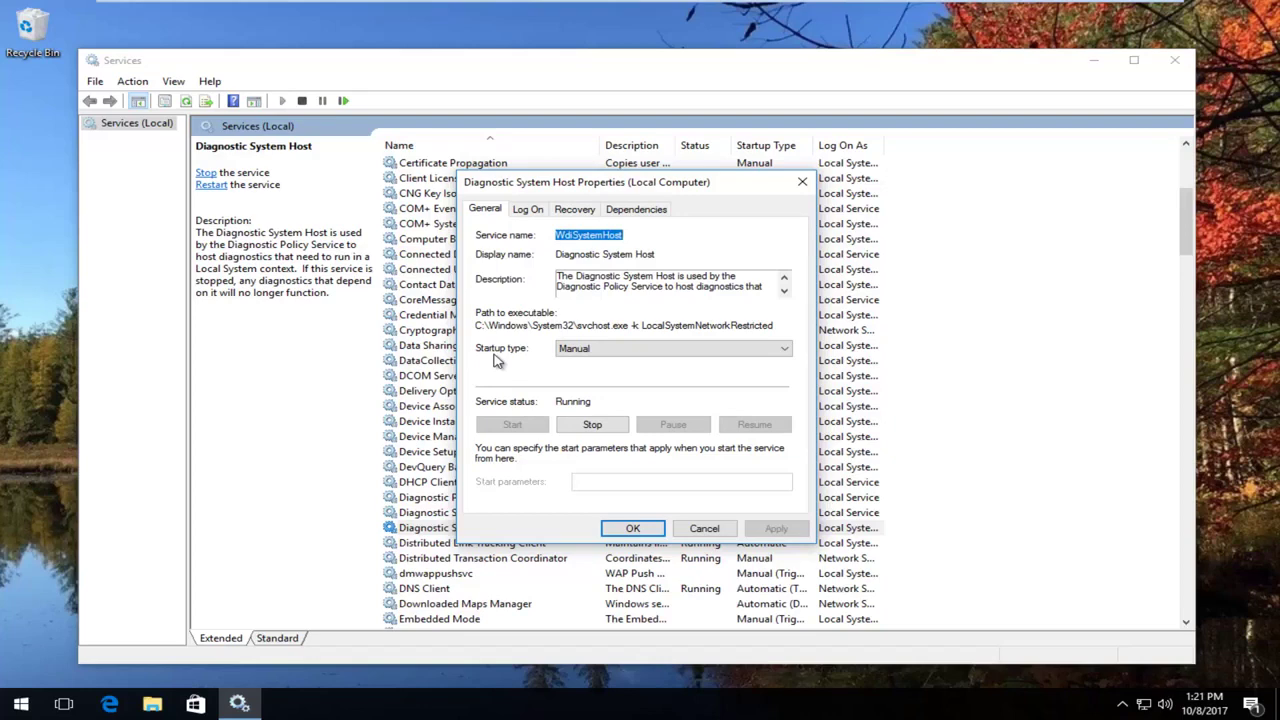
pyautogui.click(624, 530)
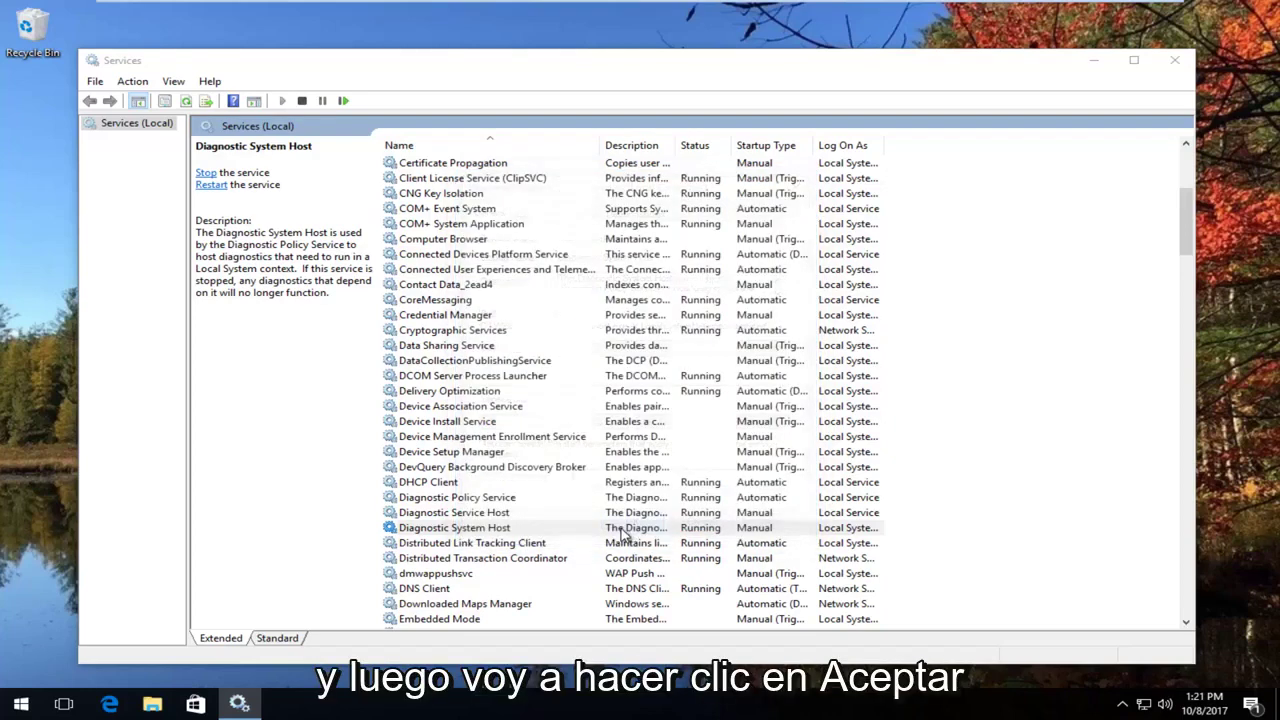
pyautogui.click(1176, 61)
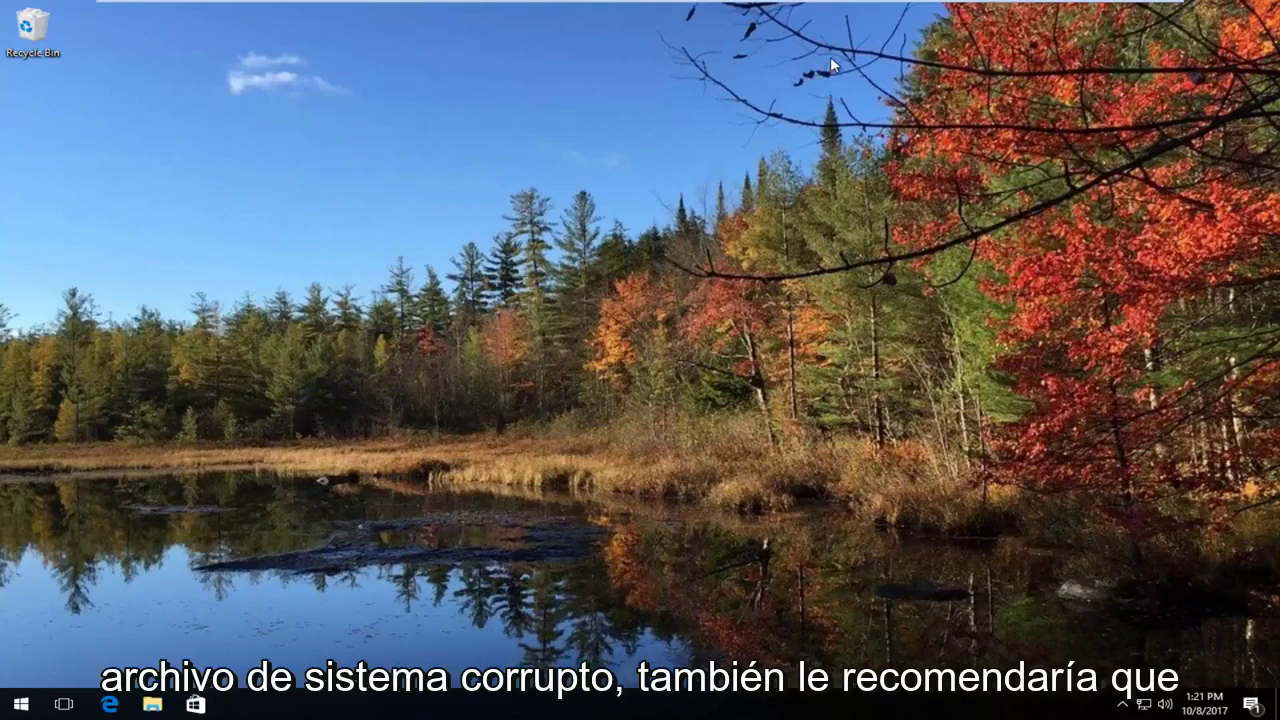
# Search 'cmd' and run Command Prompt as administrator, approving the UAC prompt
pyautogui.click(14, 708)
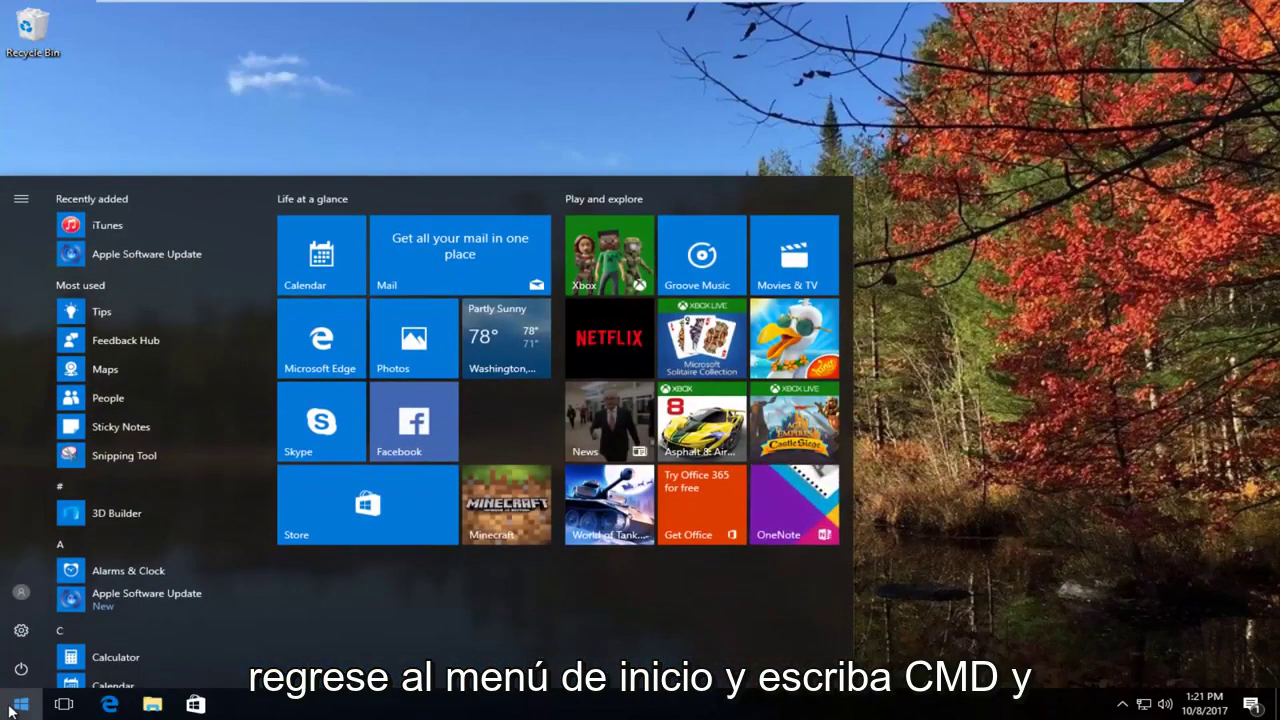
pyautogui.write('cmd')
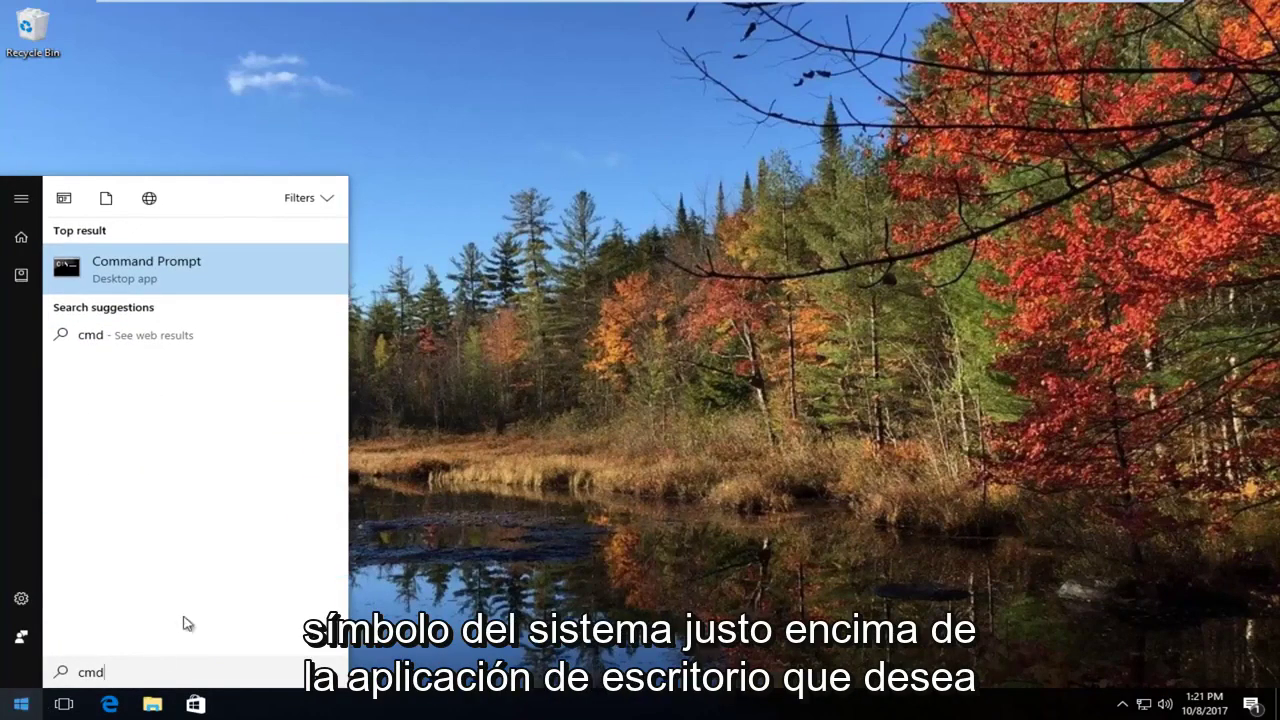
pyautogui.rightClick(135, 272)
pyautogui.press('Escape')
pyautogui.rightClick(145, 278)
pyautogui.press('Escape')
pyautogui.press('Escape')
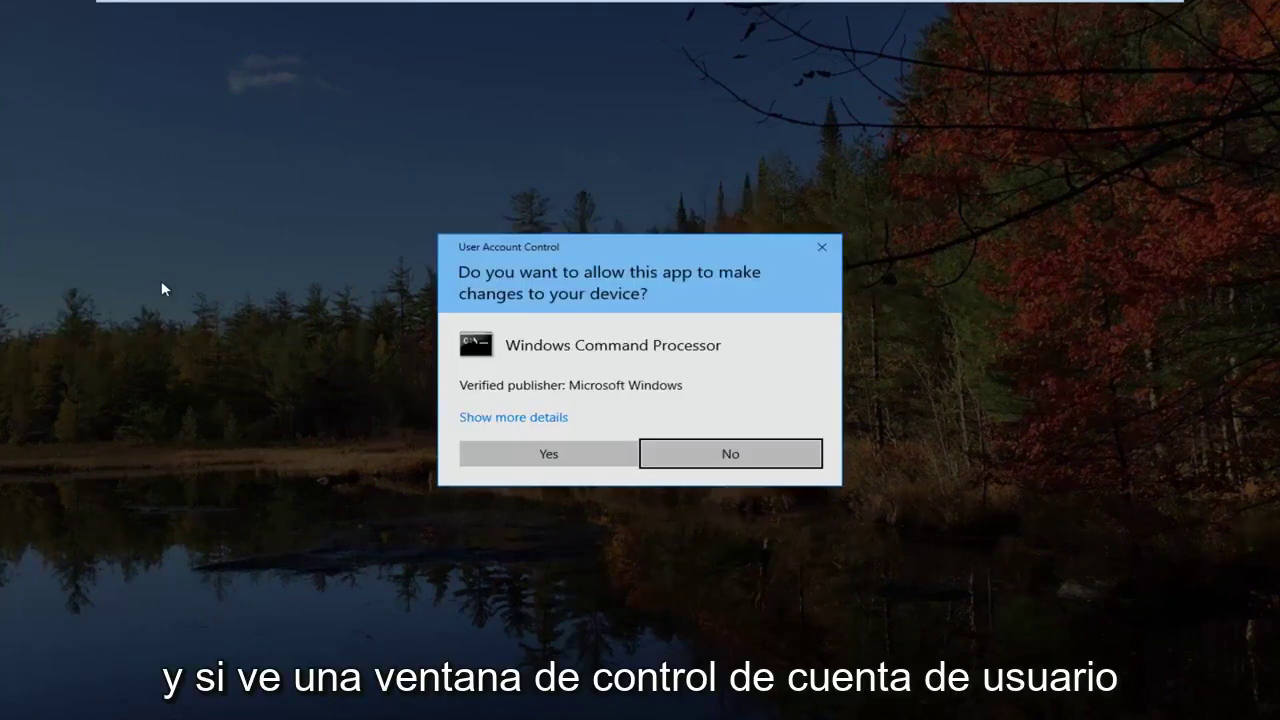
pyautogui.click(528, 454)
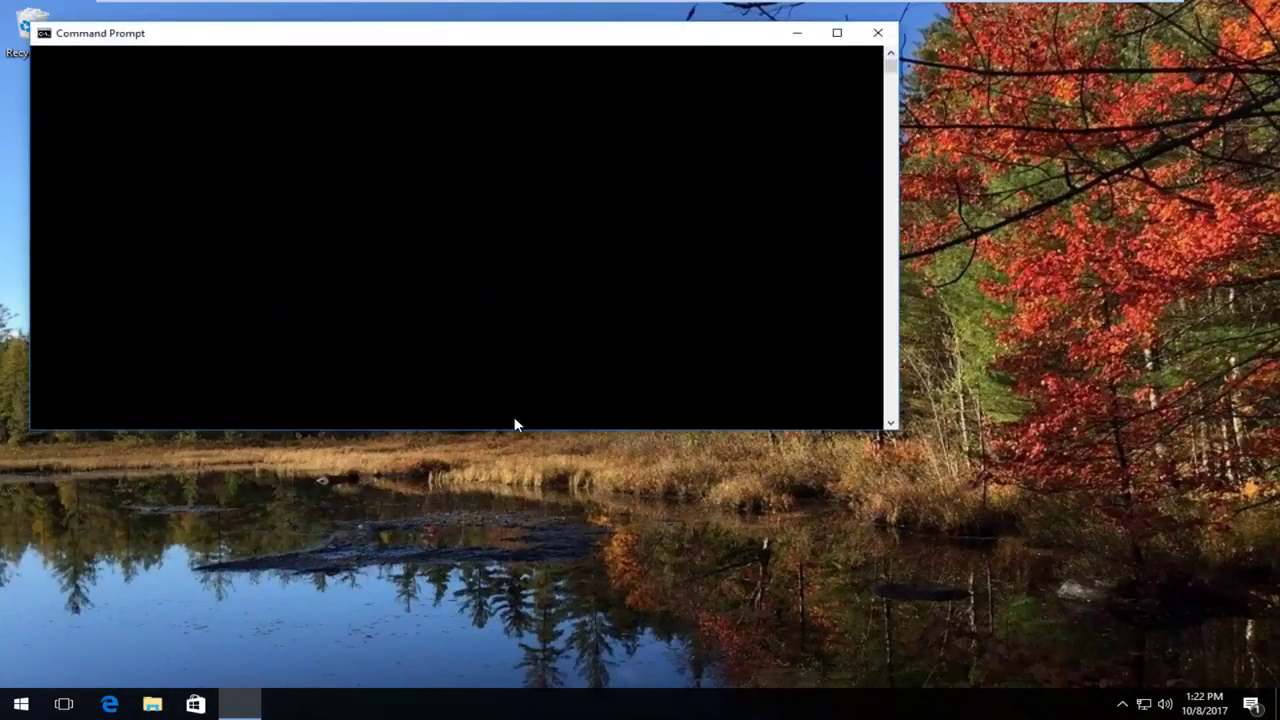
# Run sfc /scannow in the elevated Command Prompt, then close the window
pyautogui.moveTo(306, 35); pyautogui.dragTo(448, 141)
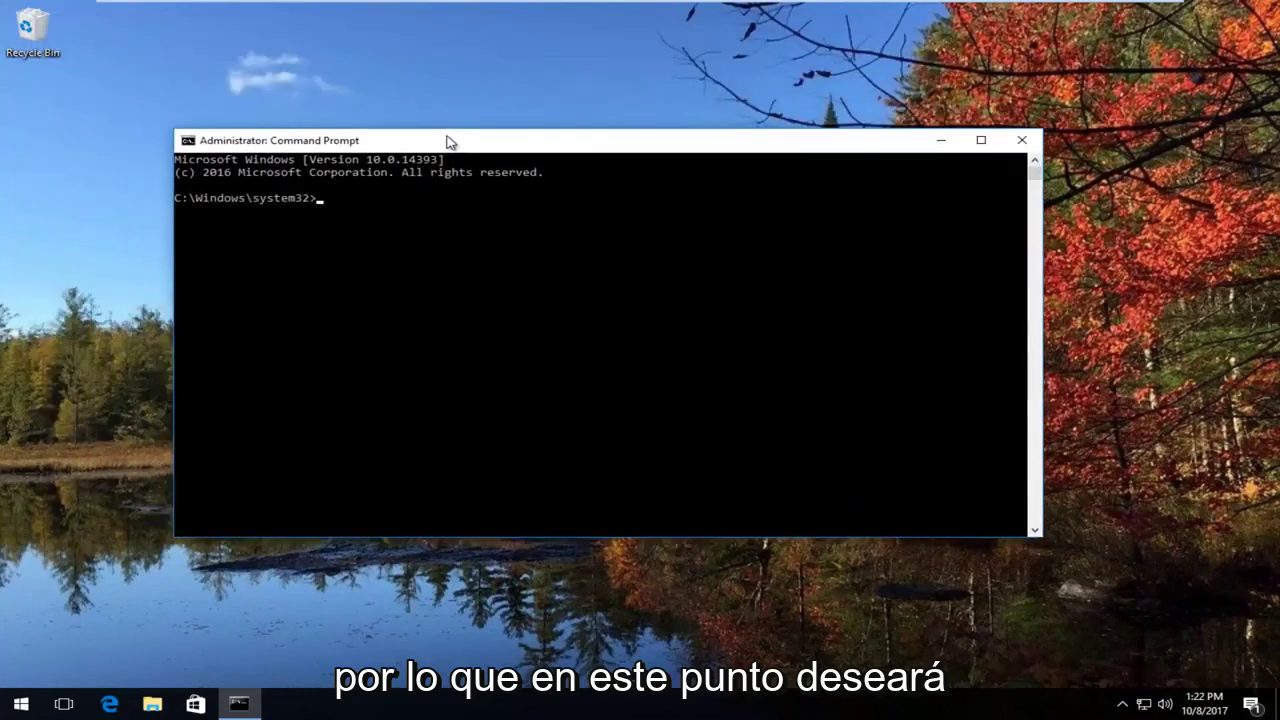
pyautogui.write('s')
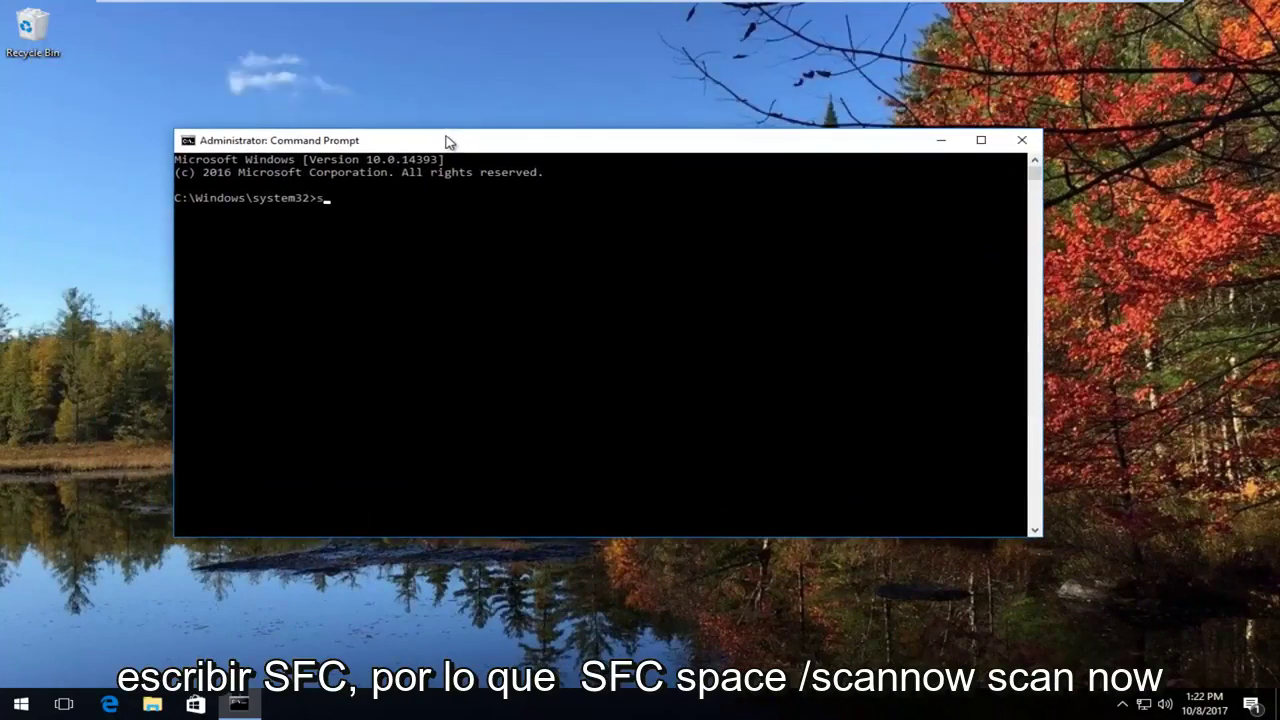
pyautogui.write('fc /scannow')
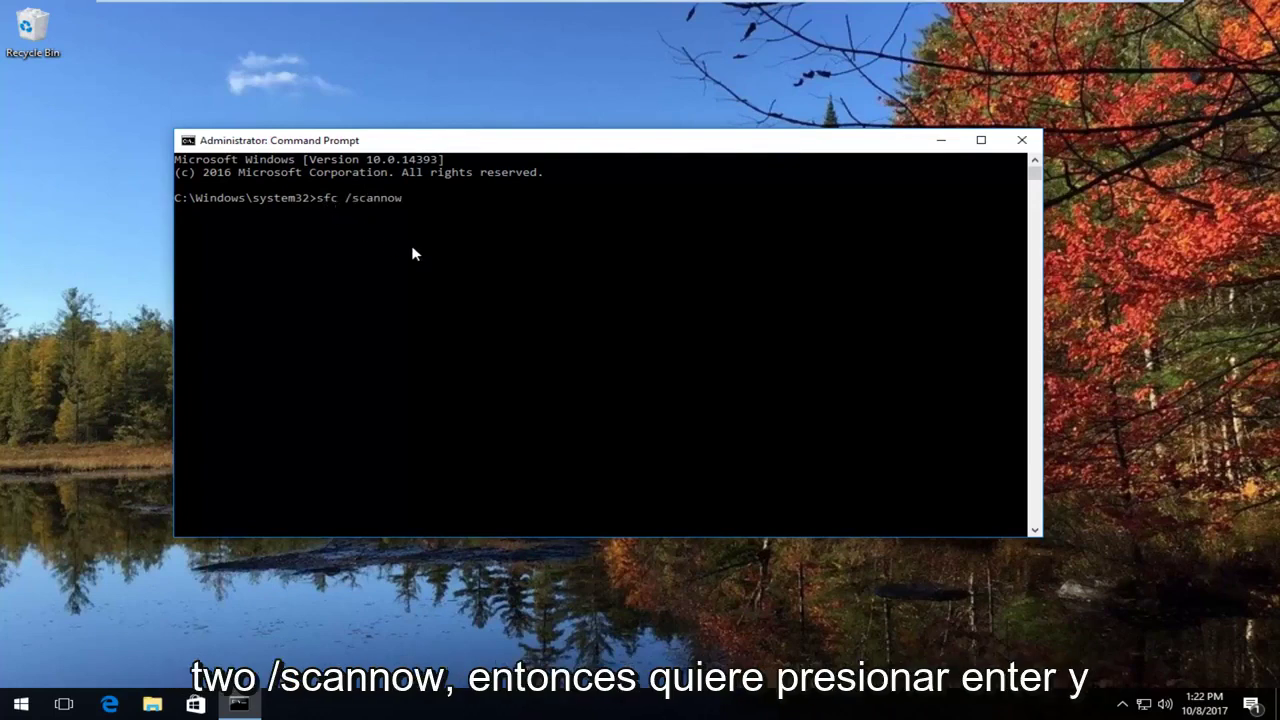
pyautogui.press('Return')
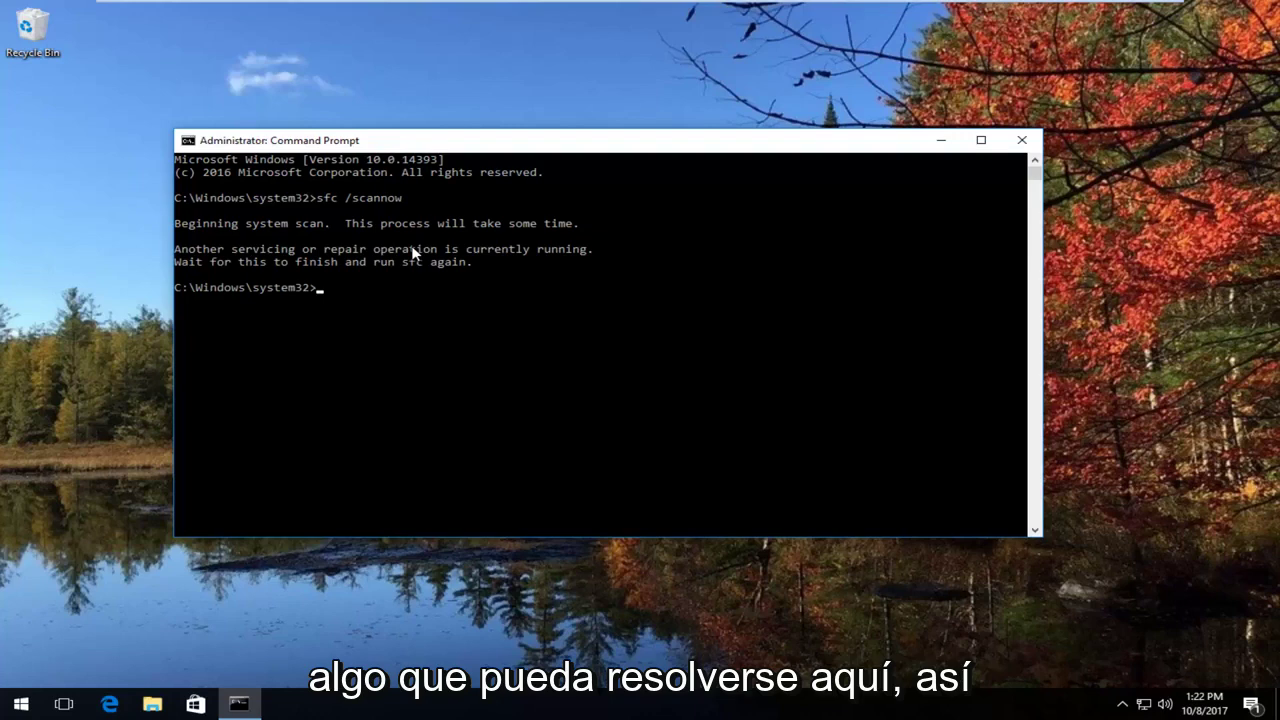
pyautogui.click(1021, 140)
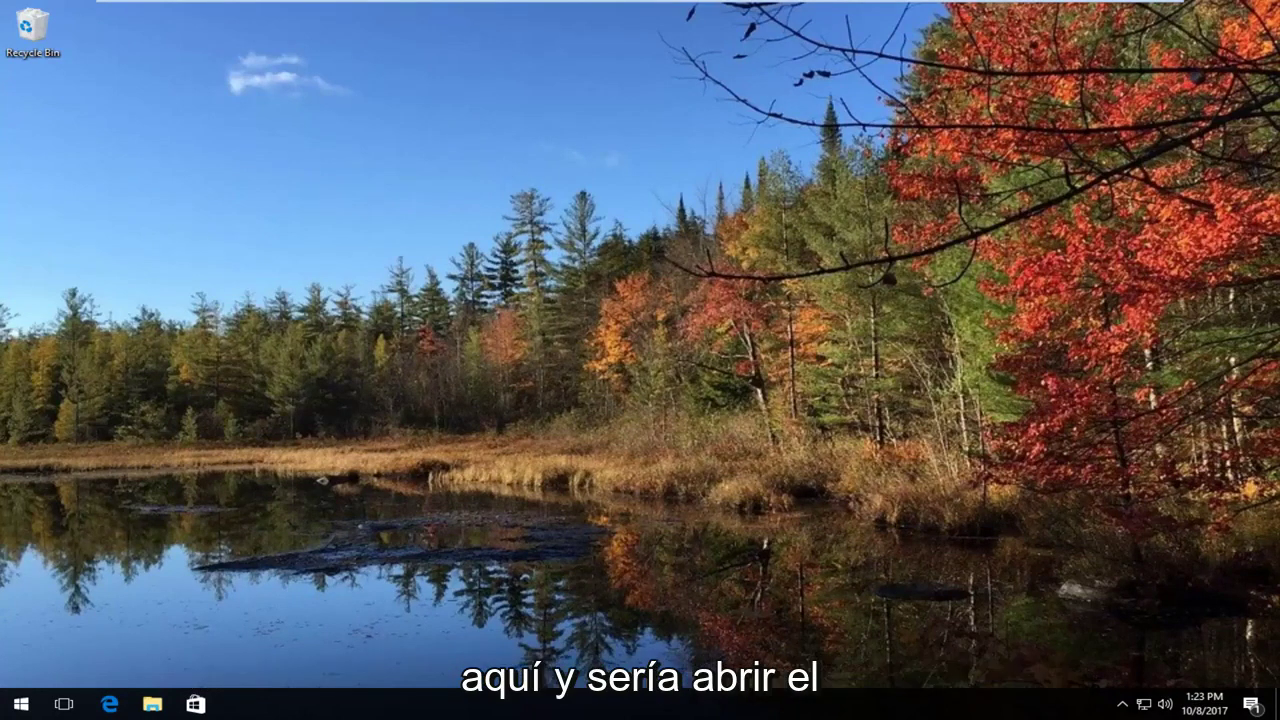
# Search 'regedit' and run Registry Editor as administrator, allowing it in UAC
pyautogui.click(20, 704)
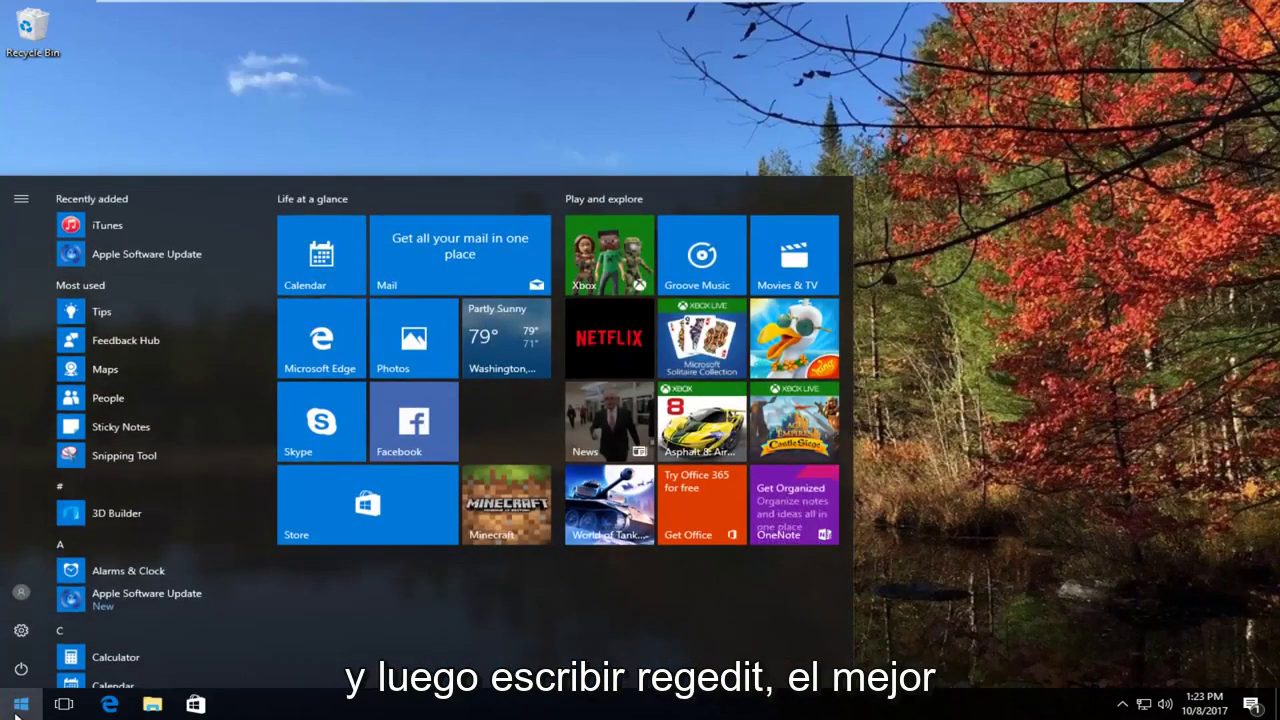
pyautogui.write('regedit')
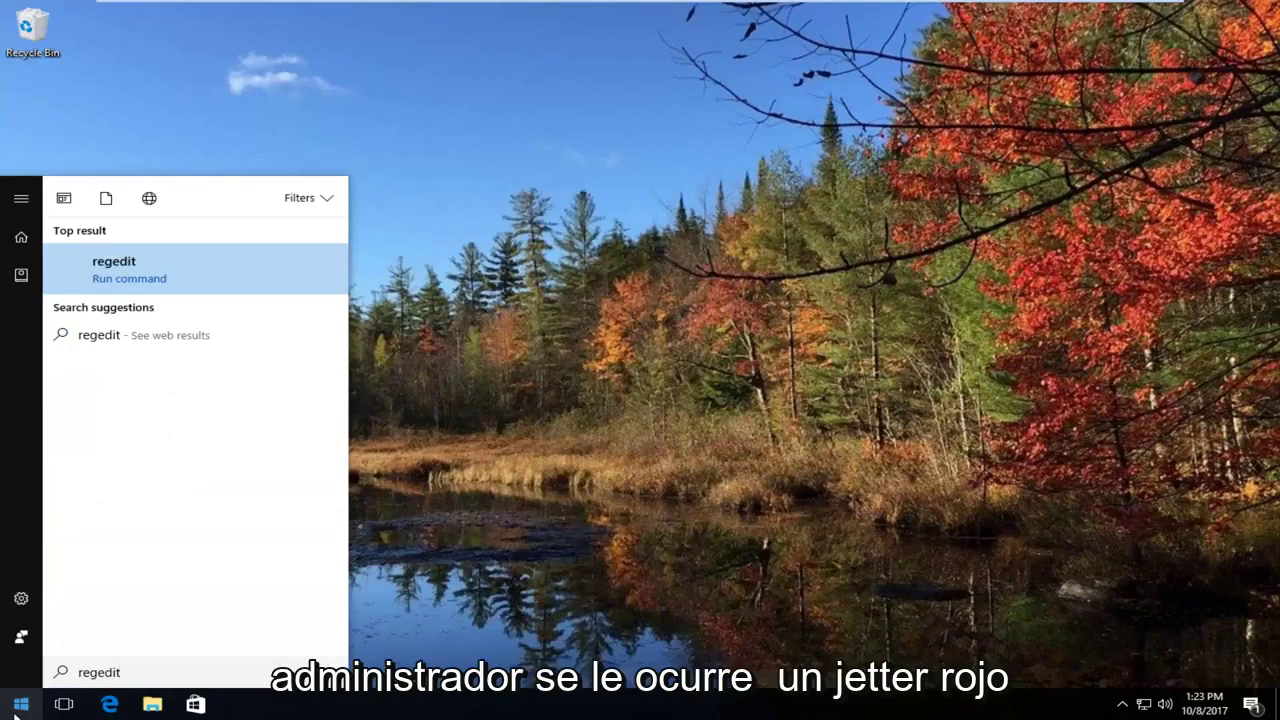
pyautogui.rightClick(118, 278)
pyautogui.click(150, 290)
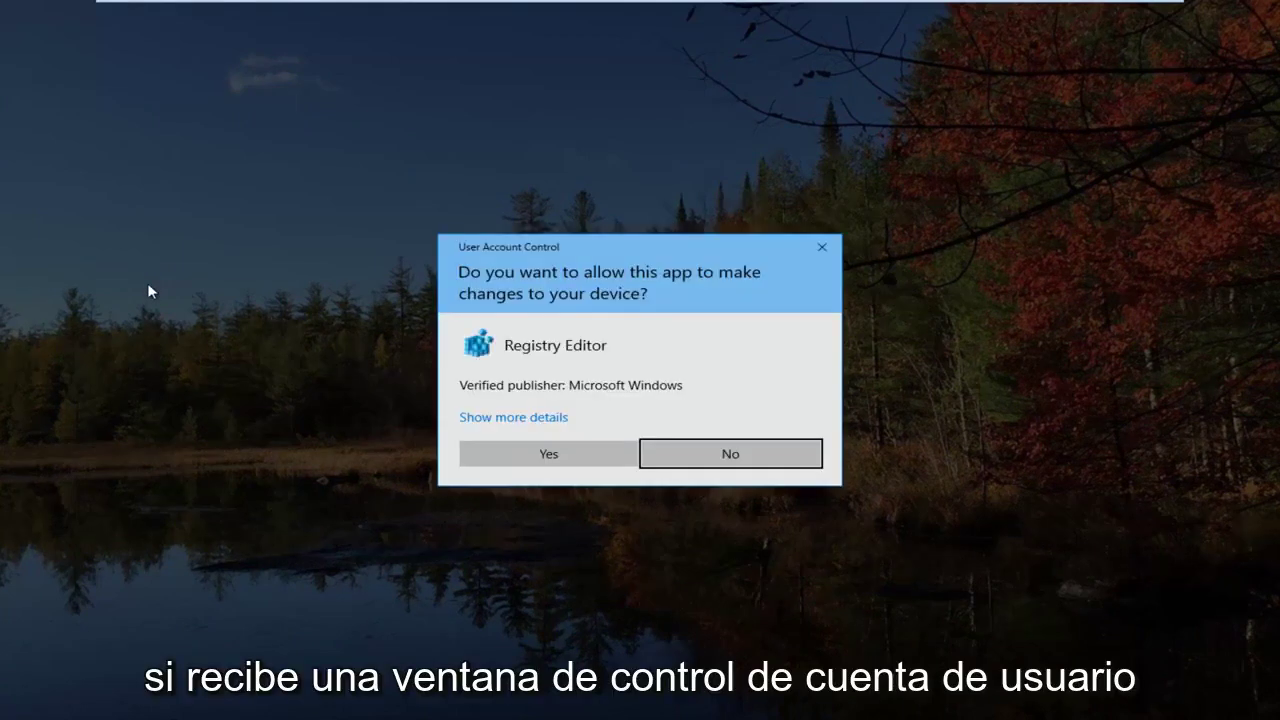
pyautogui.click(505, 462)
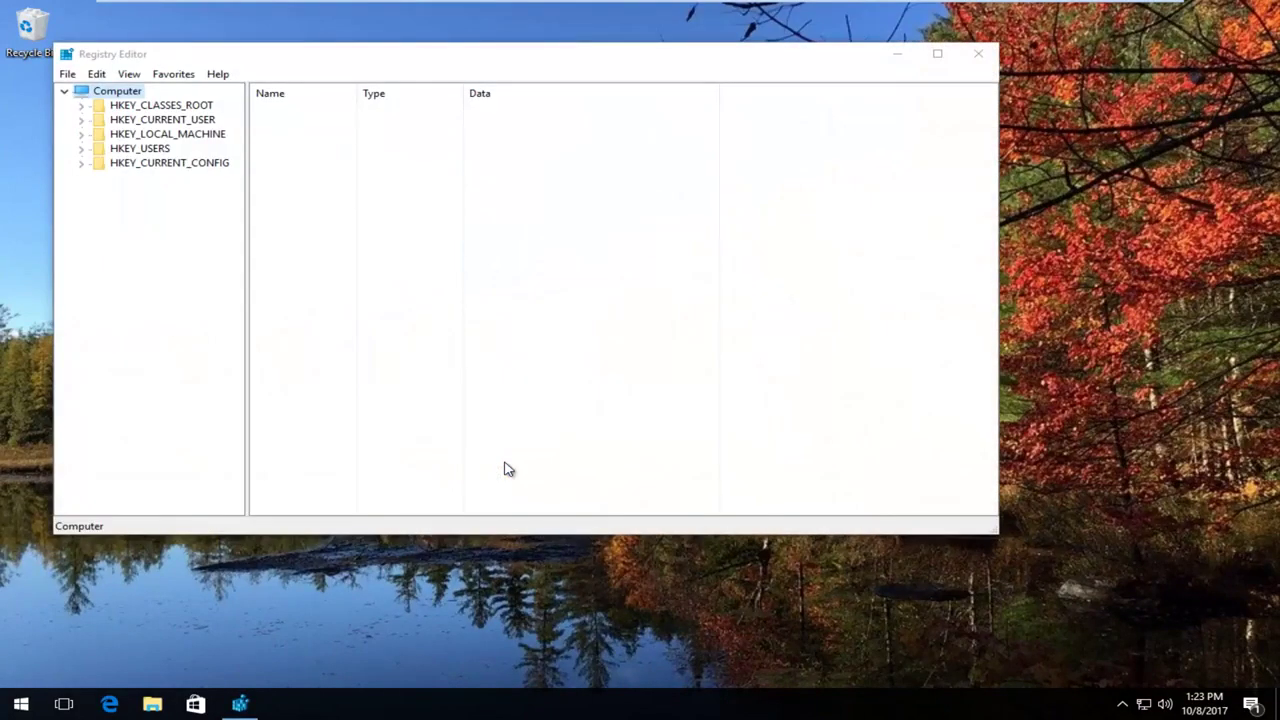
# Expand HKEY_LOCAL_MACHINE and SOFTWARE in the Registry Editor key tree
pyautogui.moveTo(432, 63); pyautogui.dragTo(506, 74)
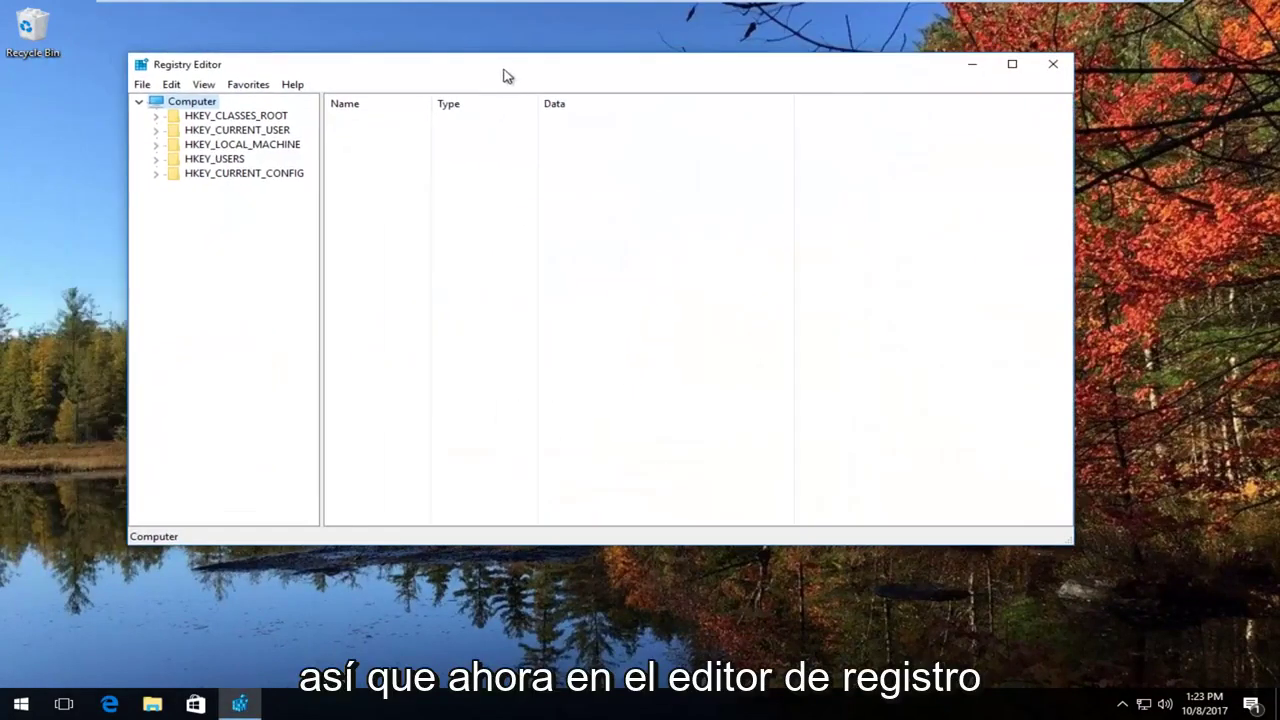
pyautogui.click(200, 148)
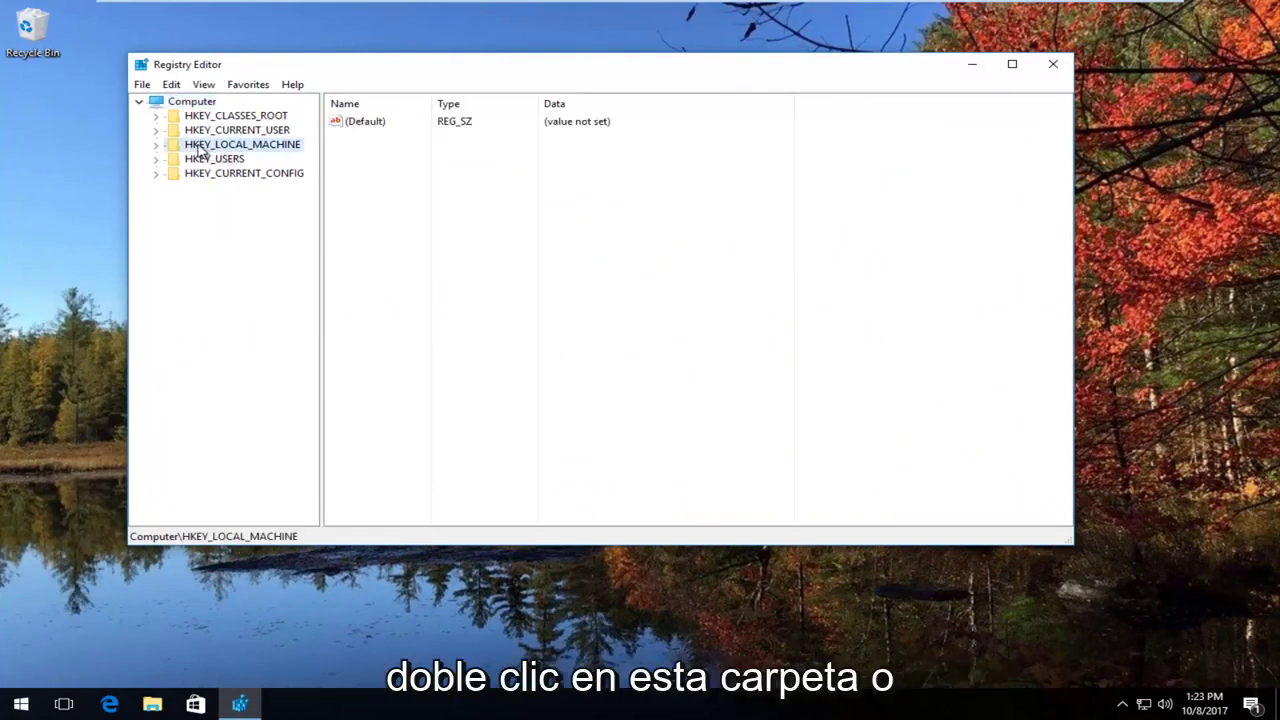
pyautogui.click(156, 146)
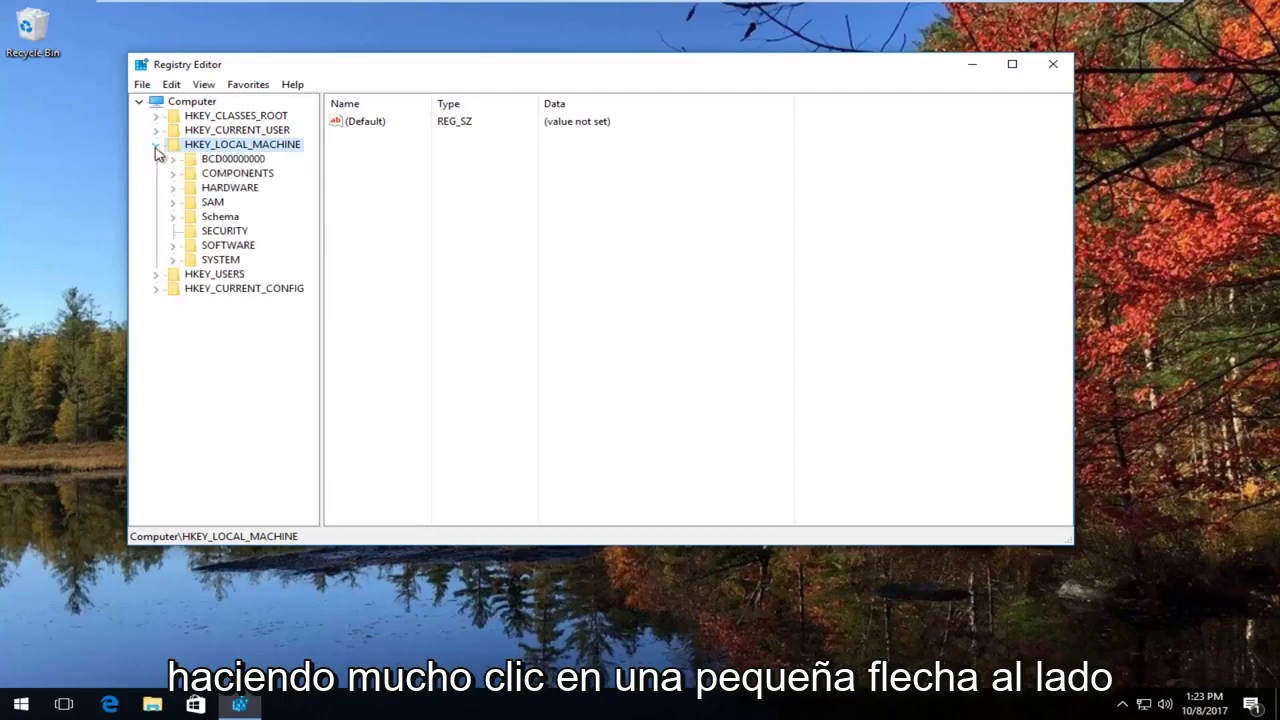
pyautogui.click(175, 245)
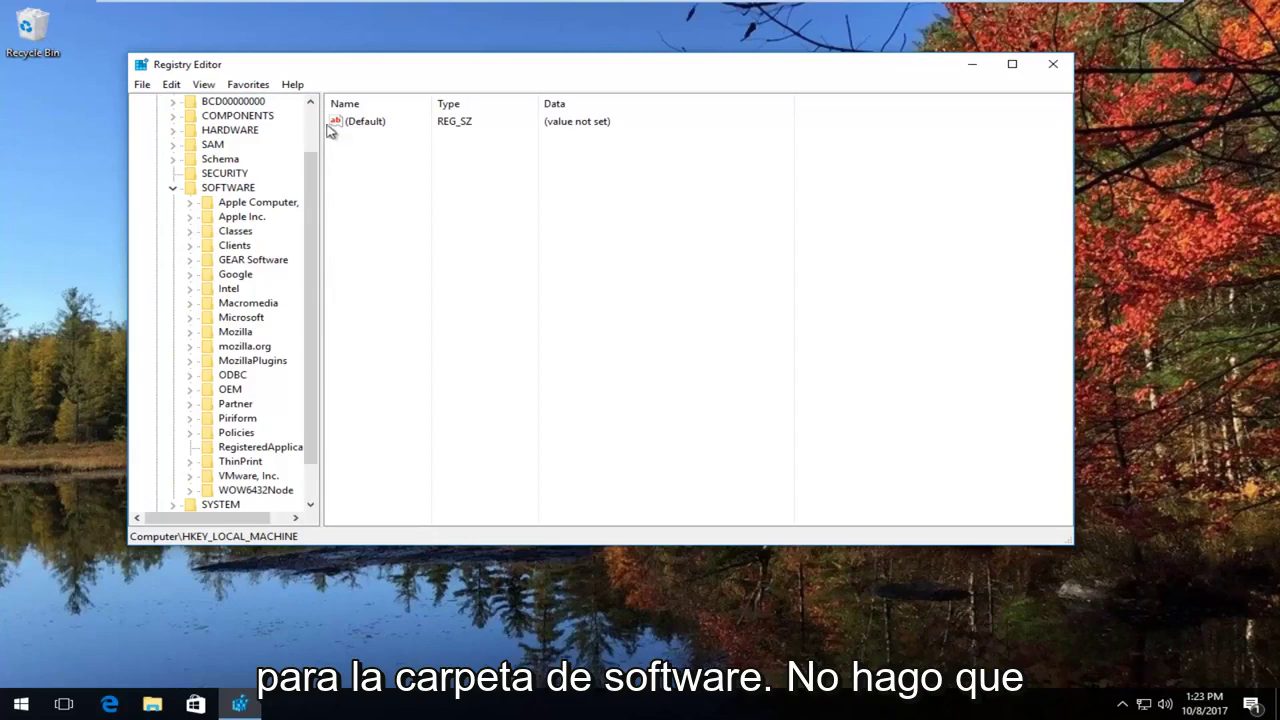
pyautogui.moveTo(321, 120); pyautogui.dragTo(364, 120)
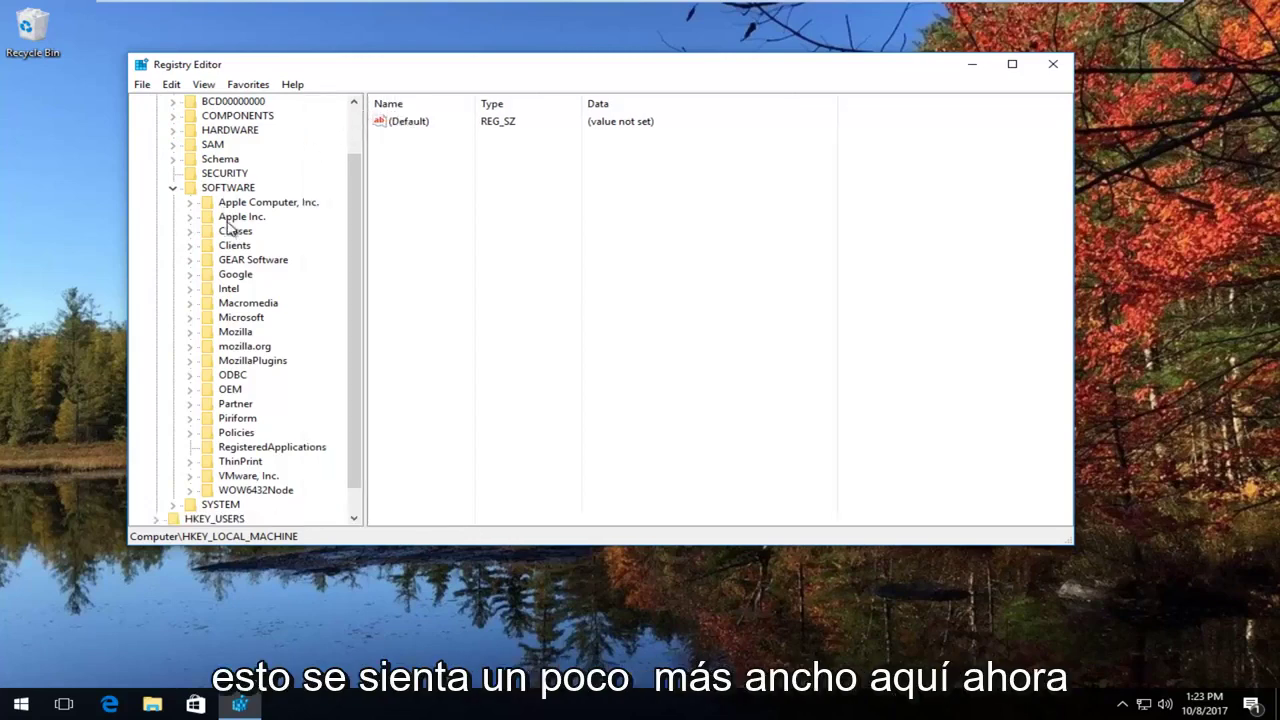
pyautogui.scroll(-1, 229, 245)
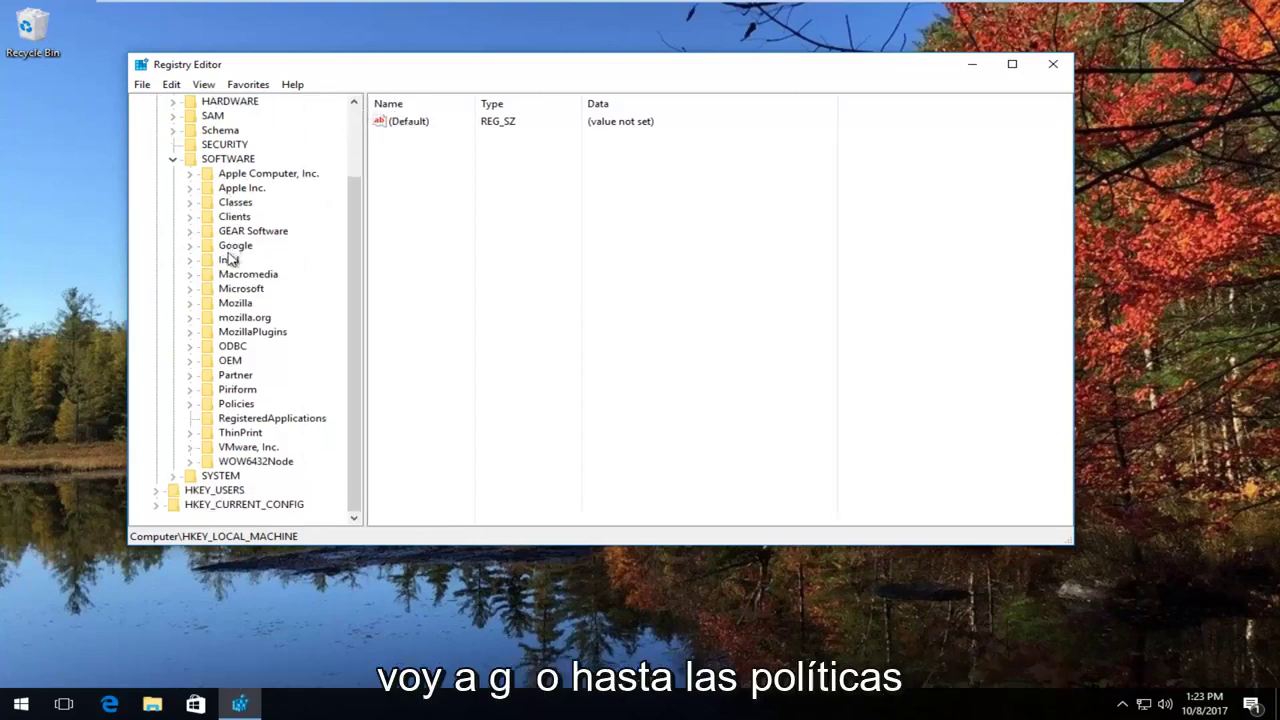
# Expand Policies > Microsoft > Windows and select the ScriptedDiagnostics key
pyautogui.click(196, 405)
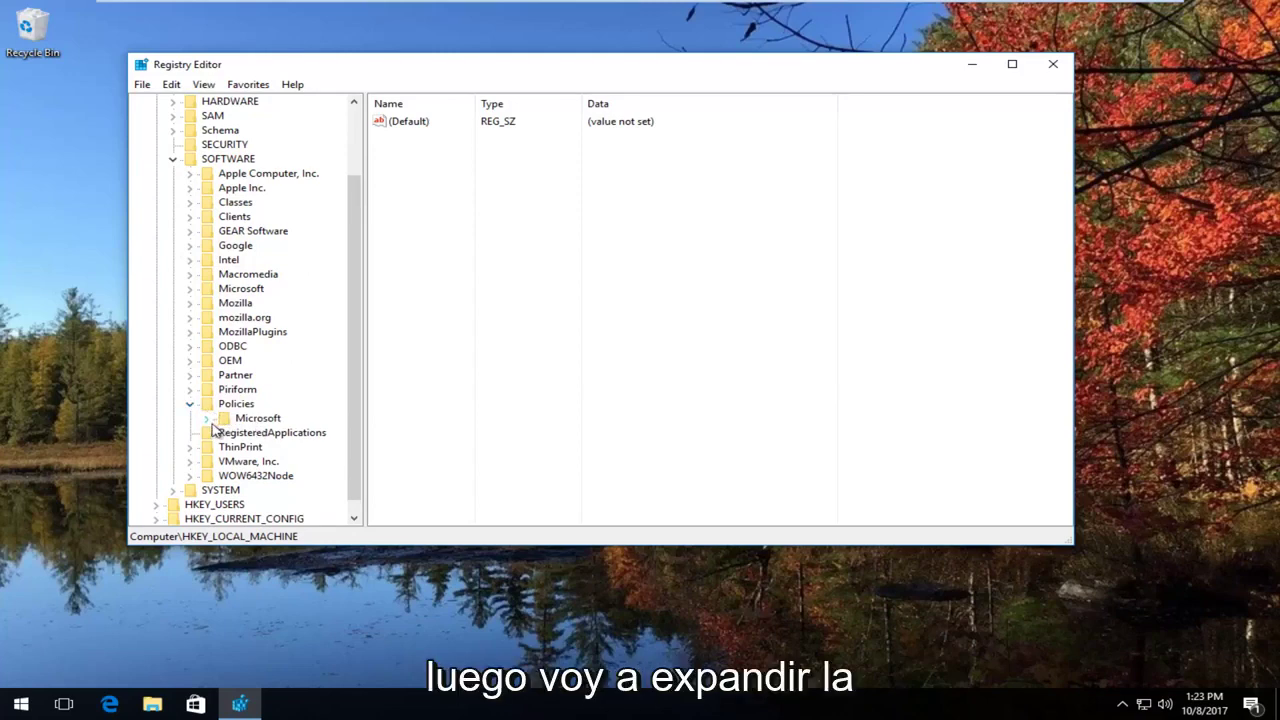
pyautogui.click(207, 419)
pyautogui.scroll(-1, 229, 435)
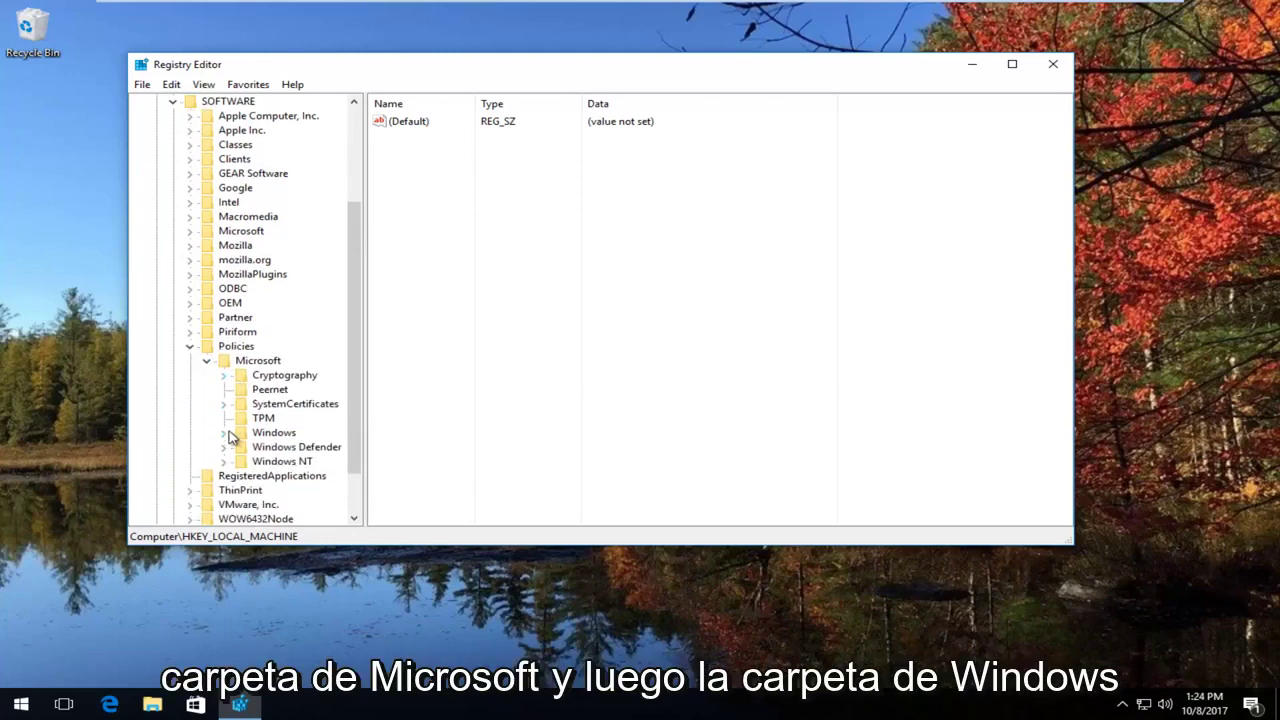
pyautogui.click(229, 437)
pyautogui.moveTo(368, 319); pyautogui.dragTo(440, 306)
pyautogui.click(224, 377)
pyautogui.click(224, 377)
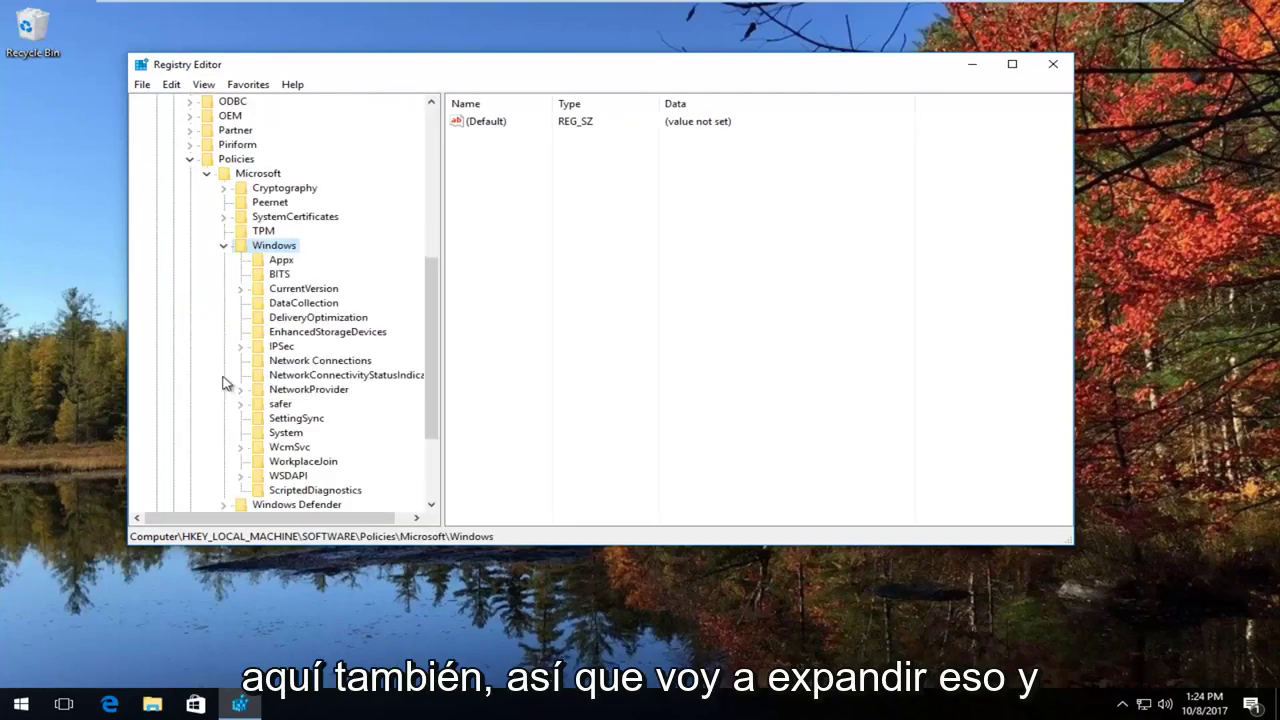
pyautogui.click(299, 489)
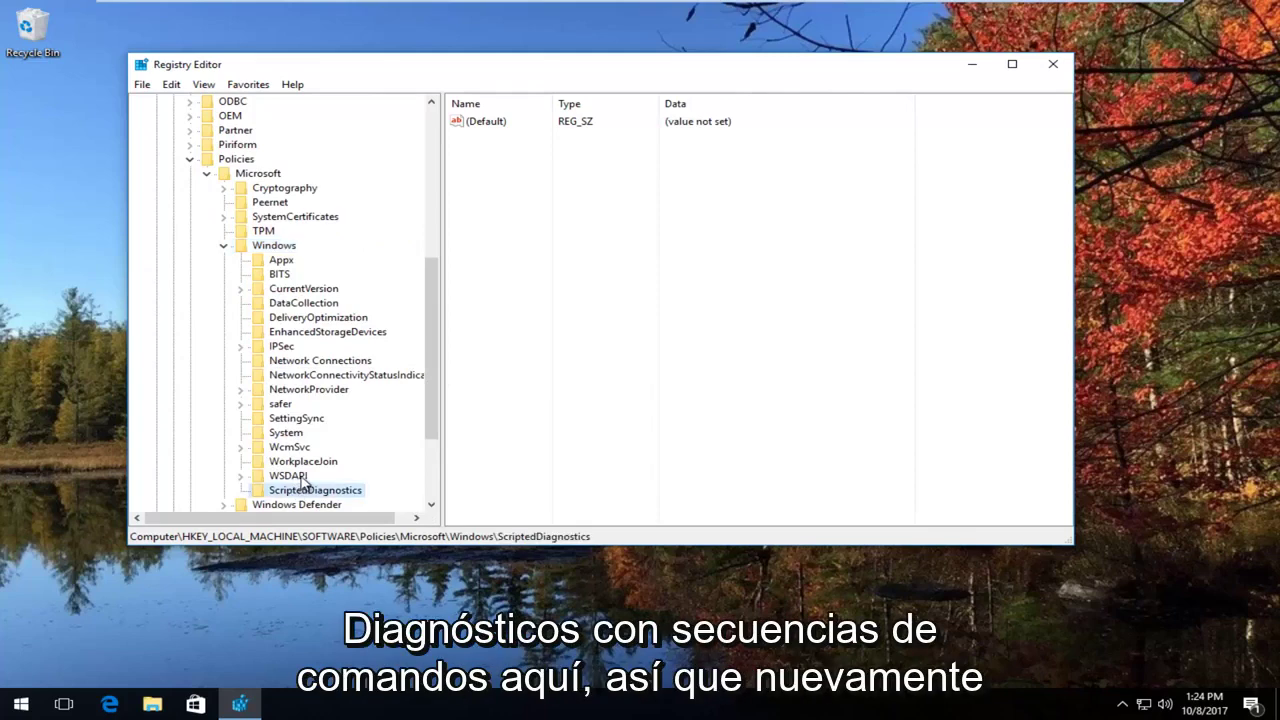
pyautogui.scroll(-1, 306, 481)
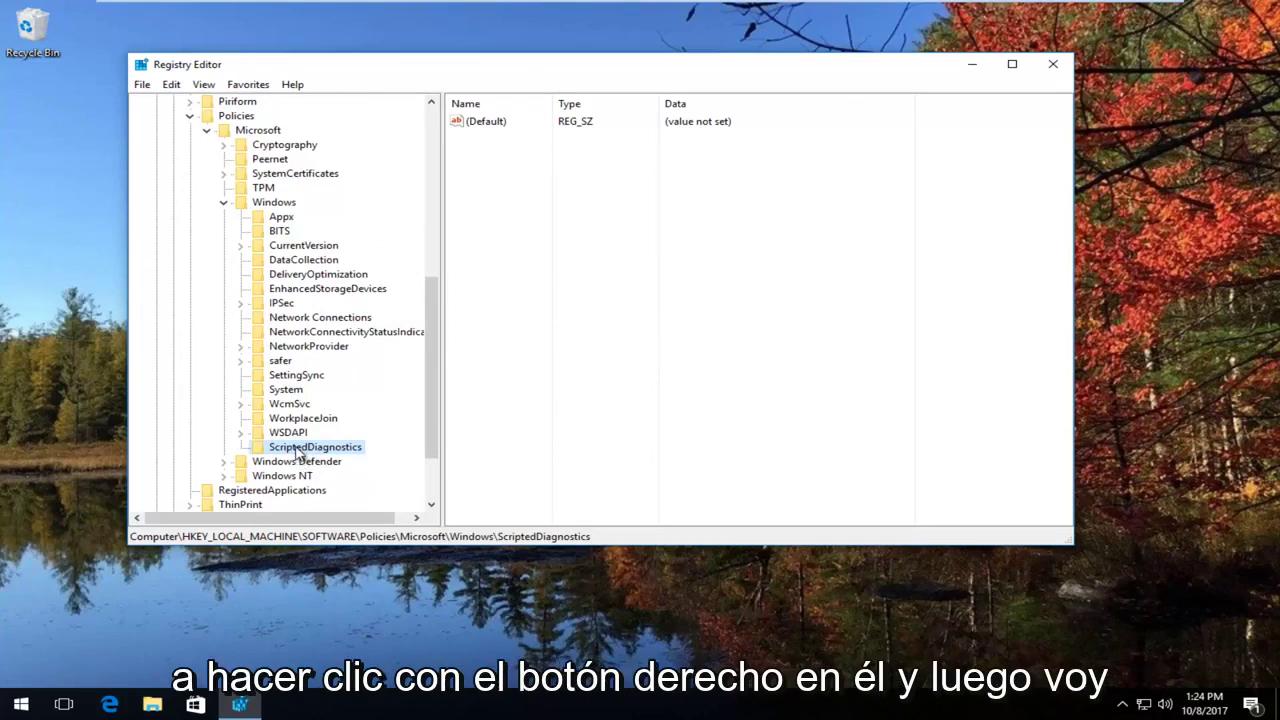
pyautogui.rightClick(297, 452)
# Delete the ScriptedDiagnostics key, confirm the deletion, and close Registry Editor
pyautogui.click(332, 514)
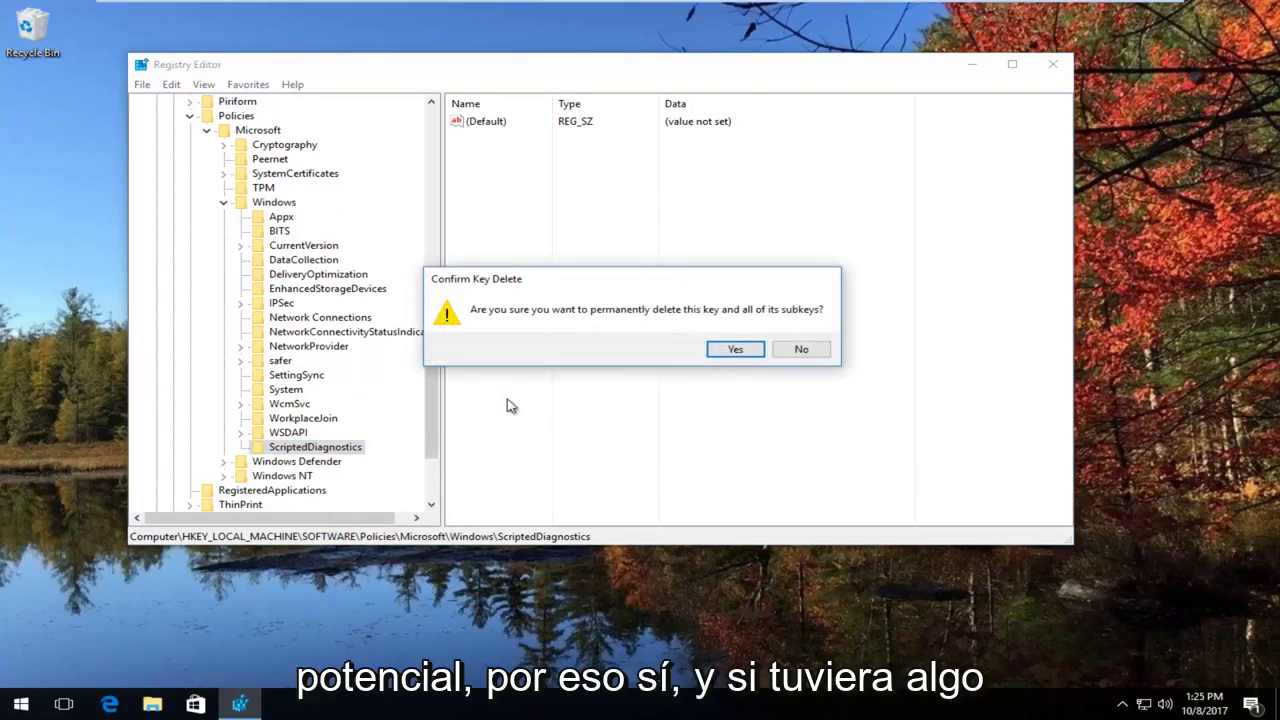
pyautogui.click(736, 350)
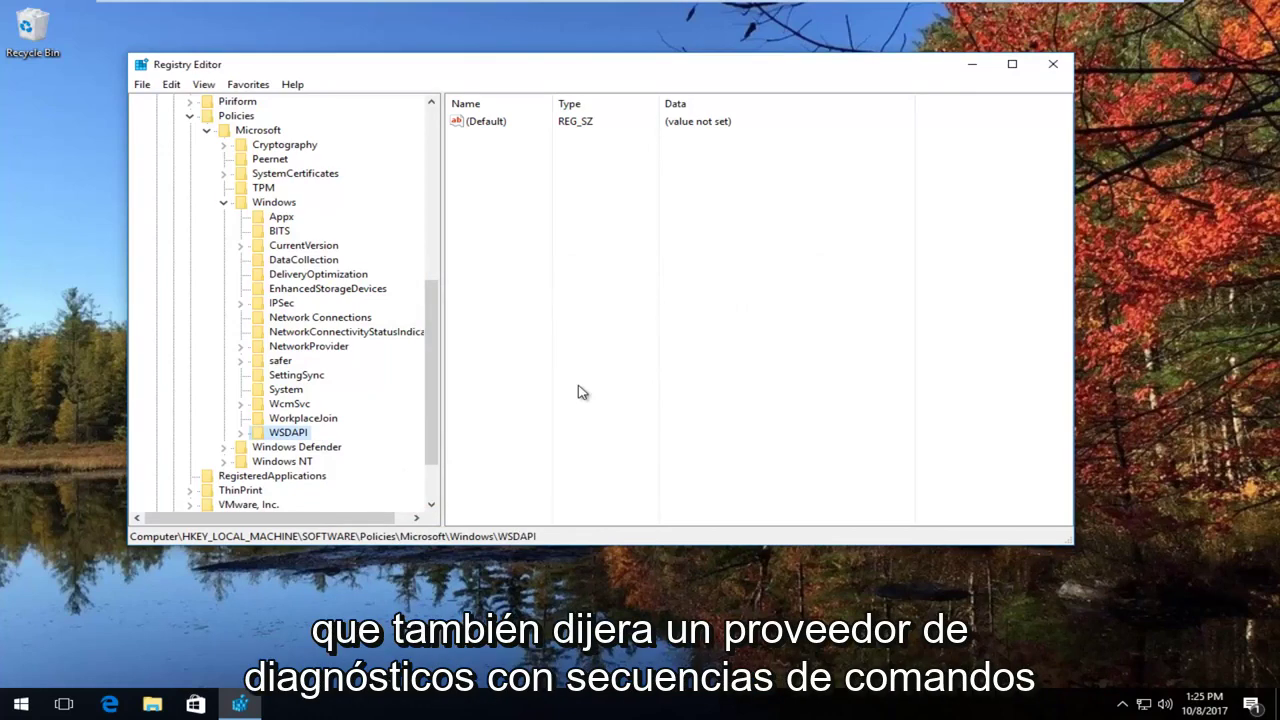
pyautogui.click(282, 430)
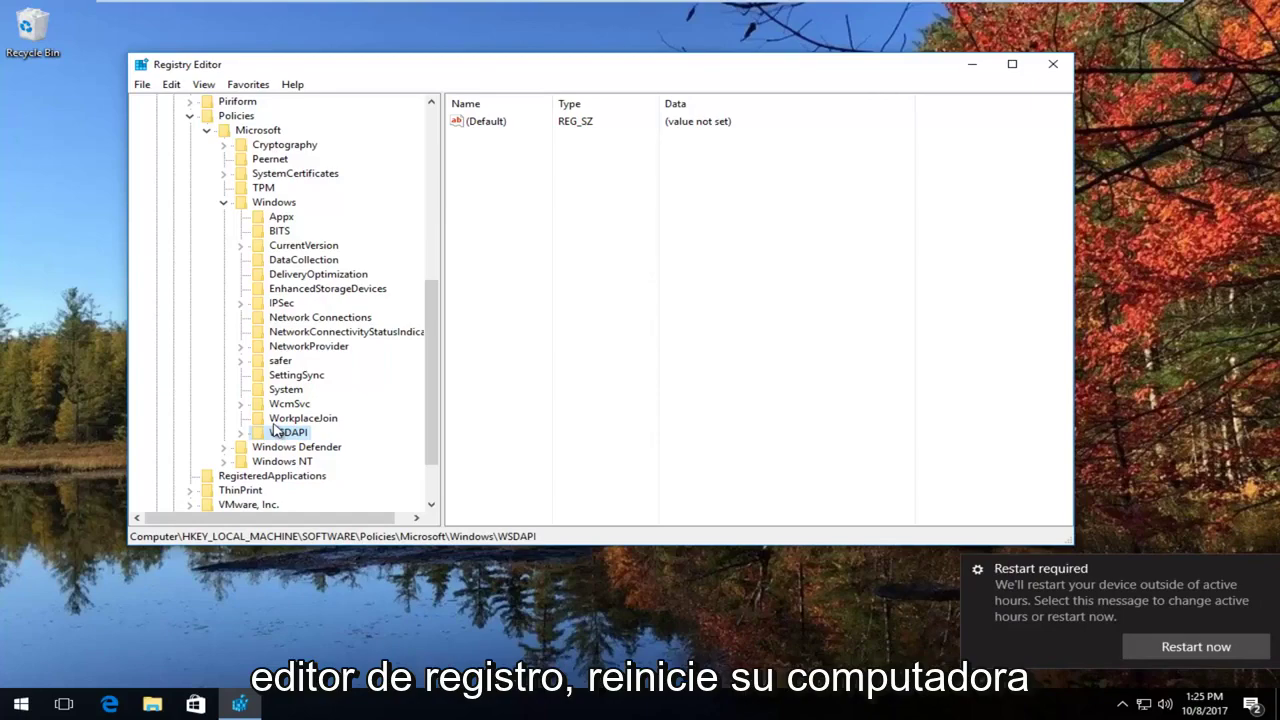
pyautogui.click(1053, 64)
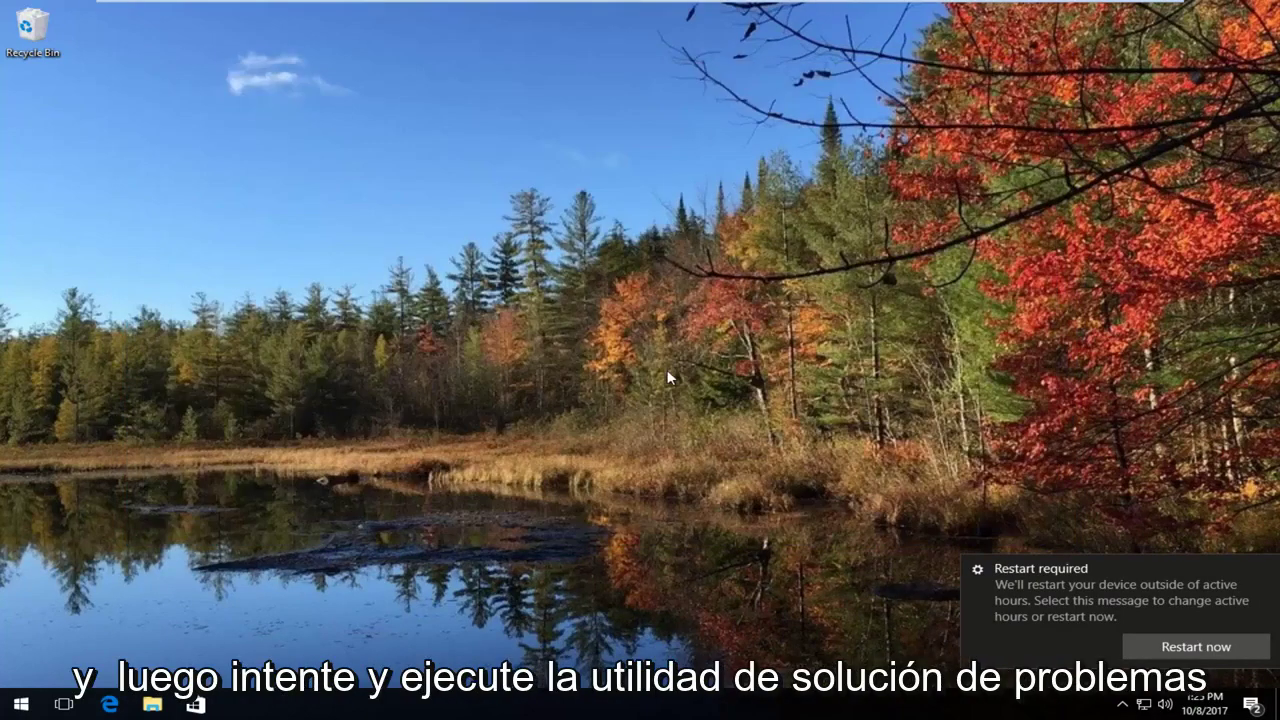